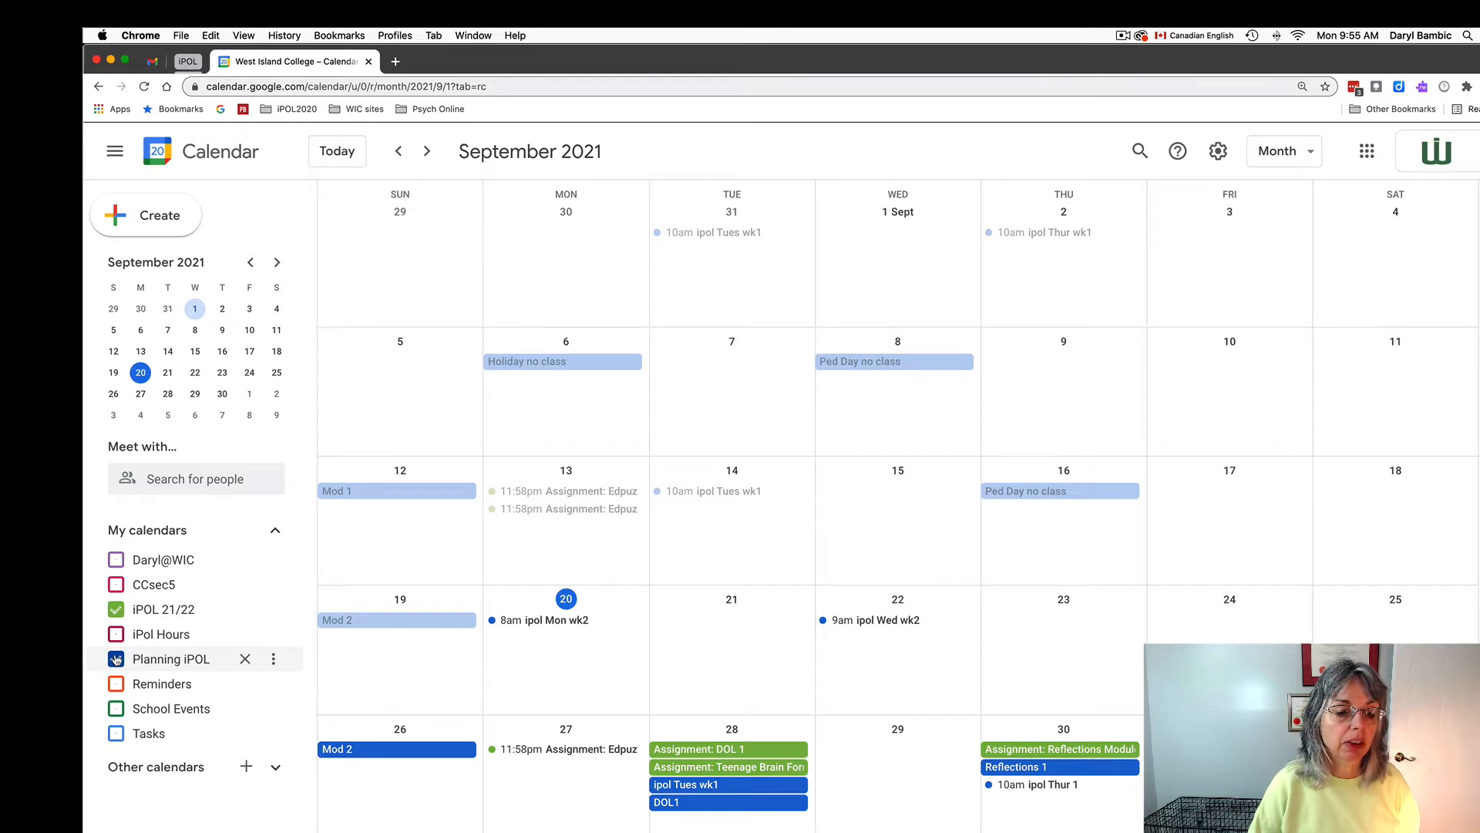
Show October 2021 with only the Reminders calendar visible, hiding Planning iPOL and iPOL 21/22.
{"action": "left_click", "coordinate": [429, 151]}
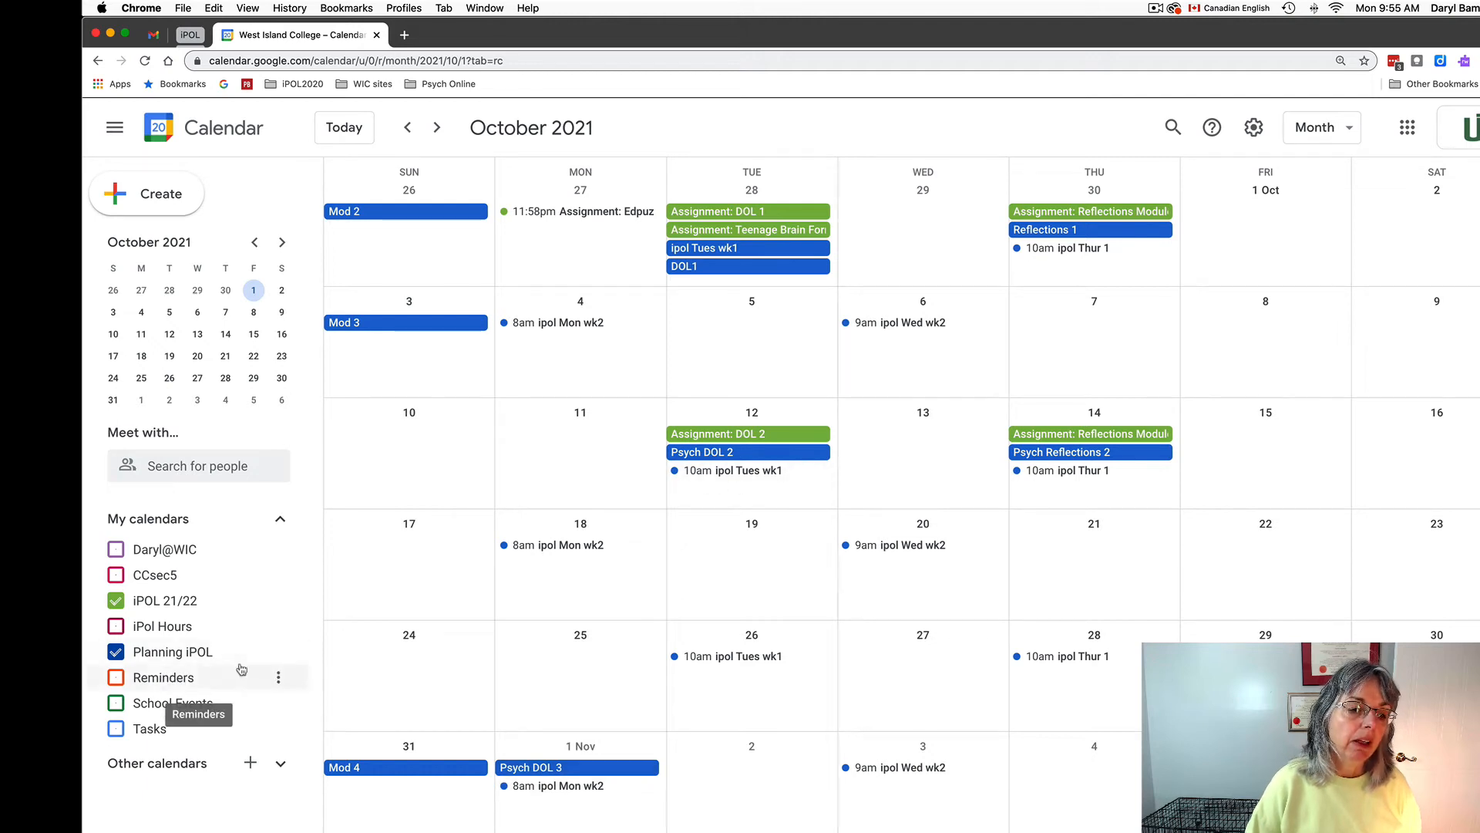
{"action": "left_click", "coordinate": [115, 652]}
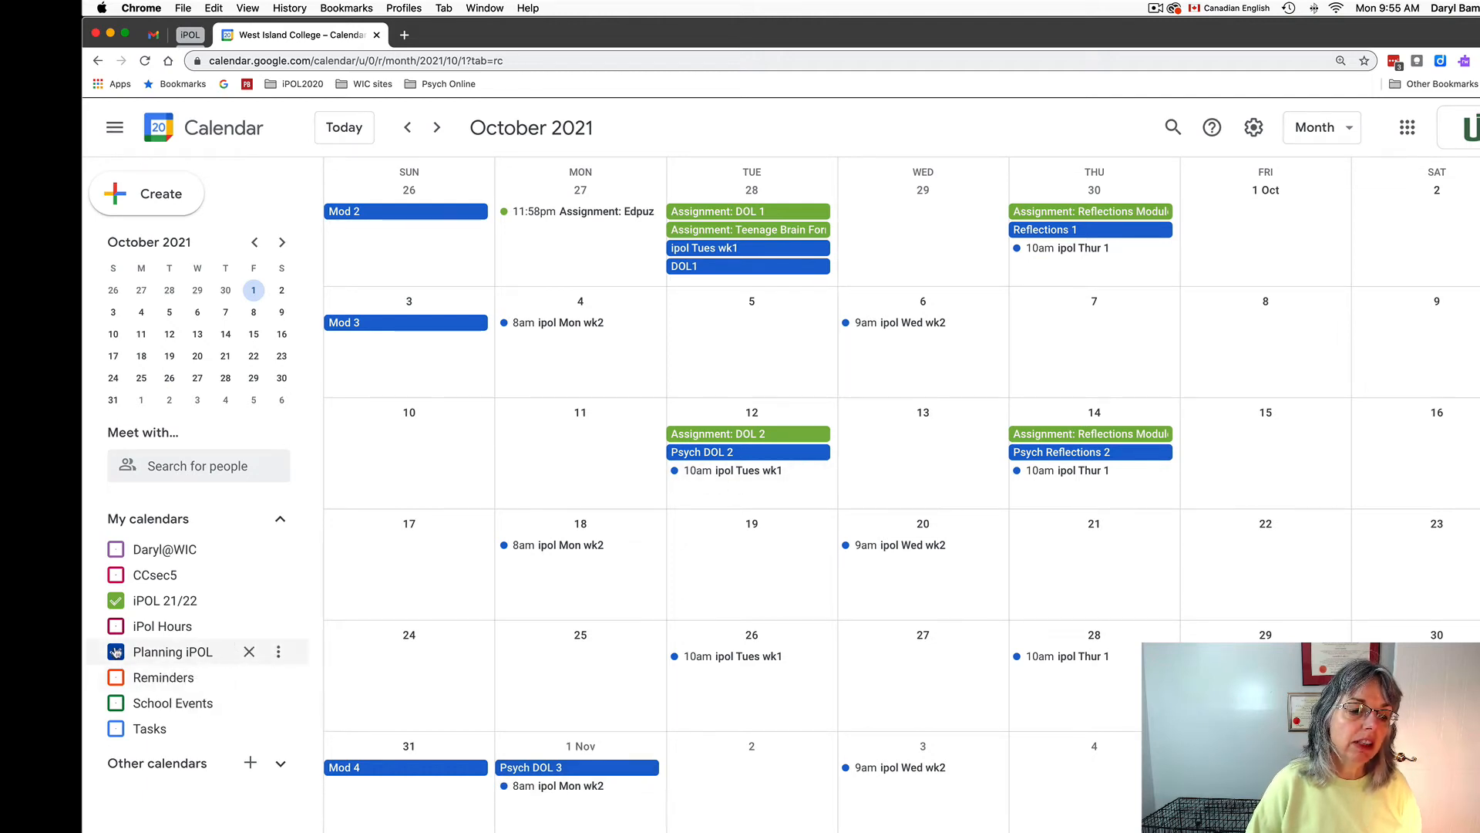
{"action": "left_click", "coordinate": [116, 601]}
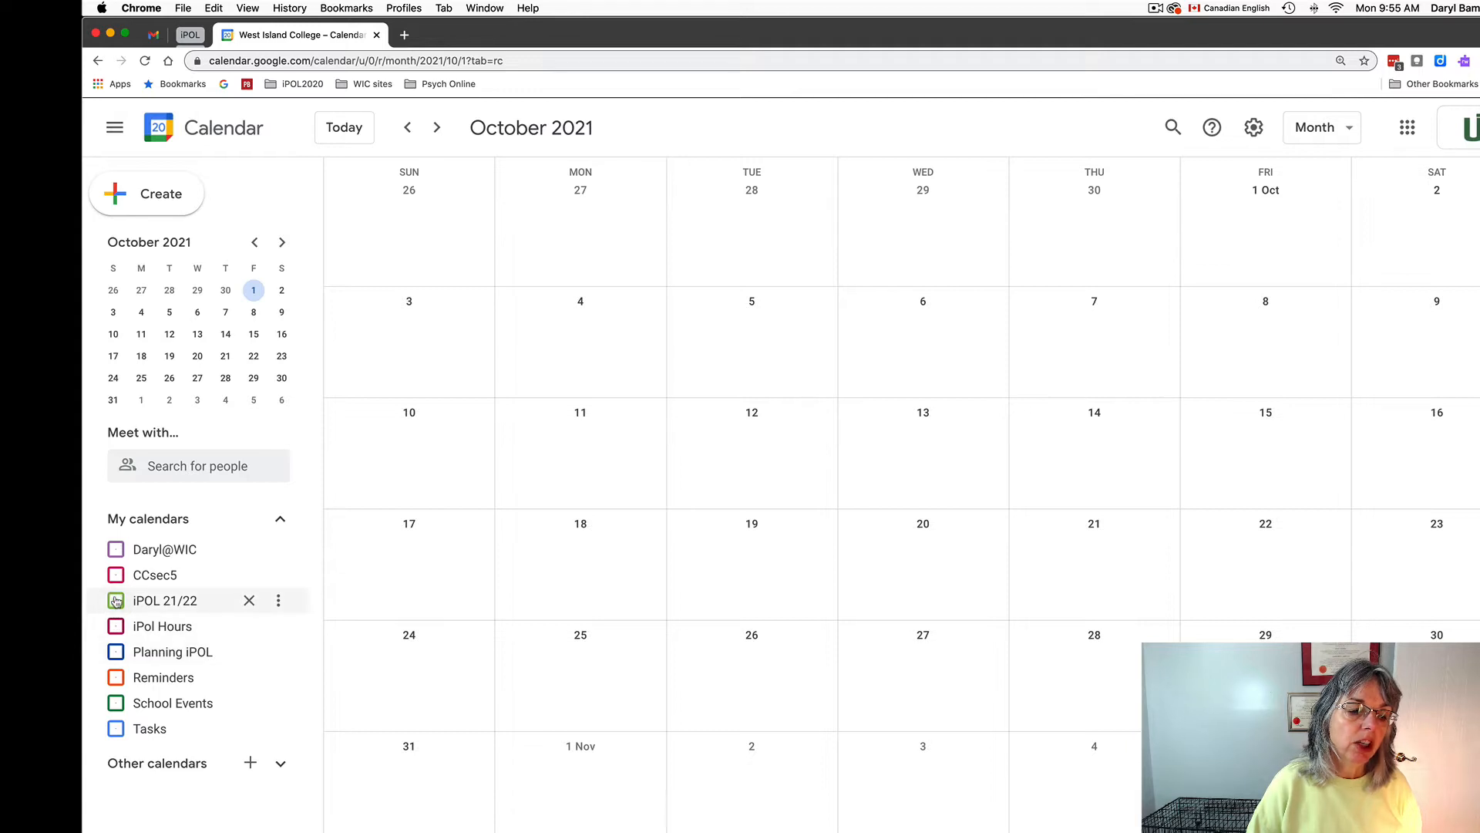
{"action": "left_click", "coordinate": [115, 677]}
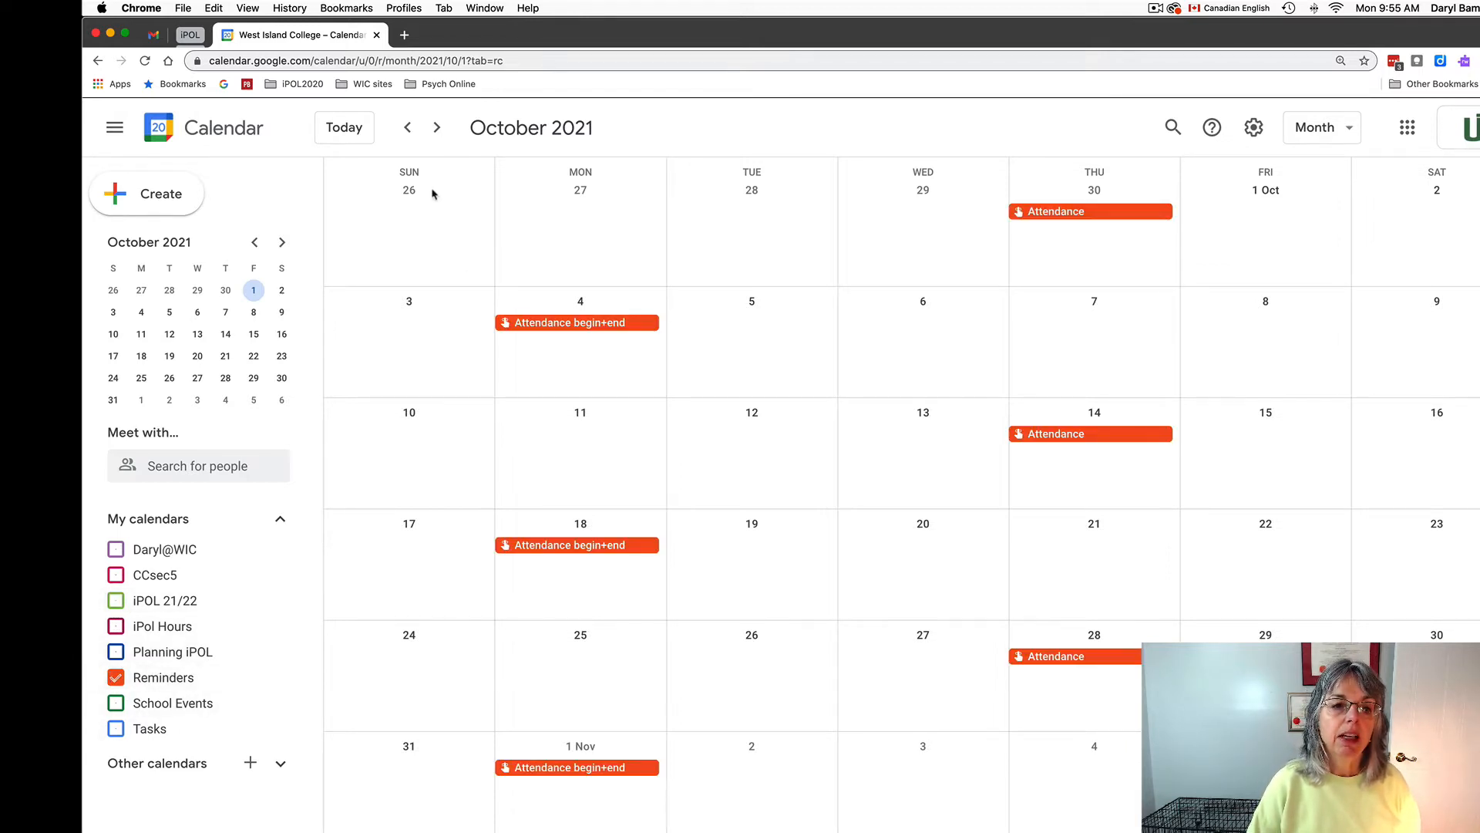
View the details of the "Attendance begin+end" reminder on 4 October, close them and return to September 2021.
{"action": "left_click", "coordinate": [533, 323]}
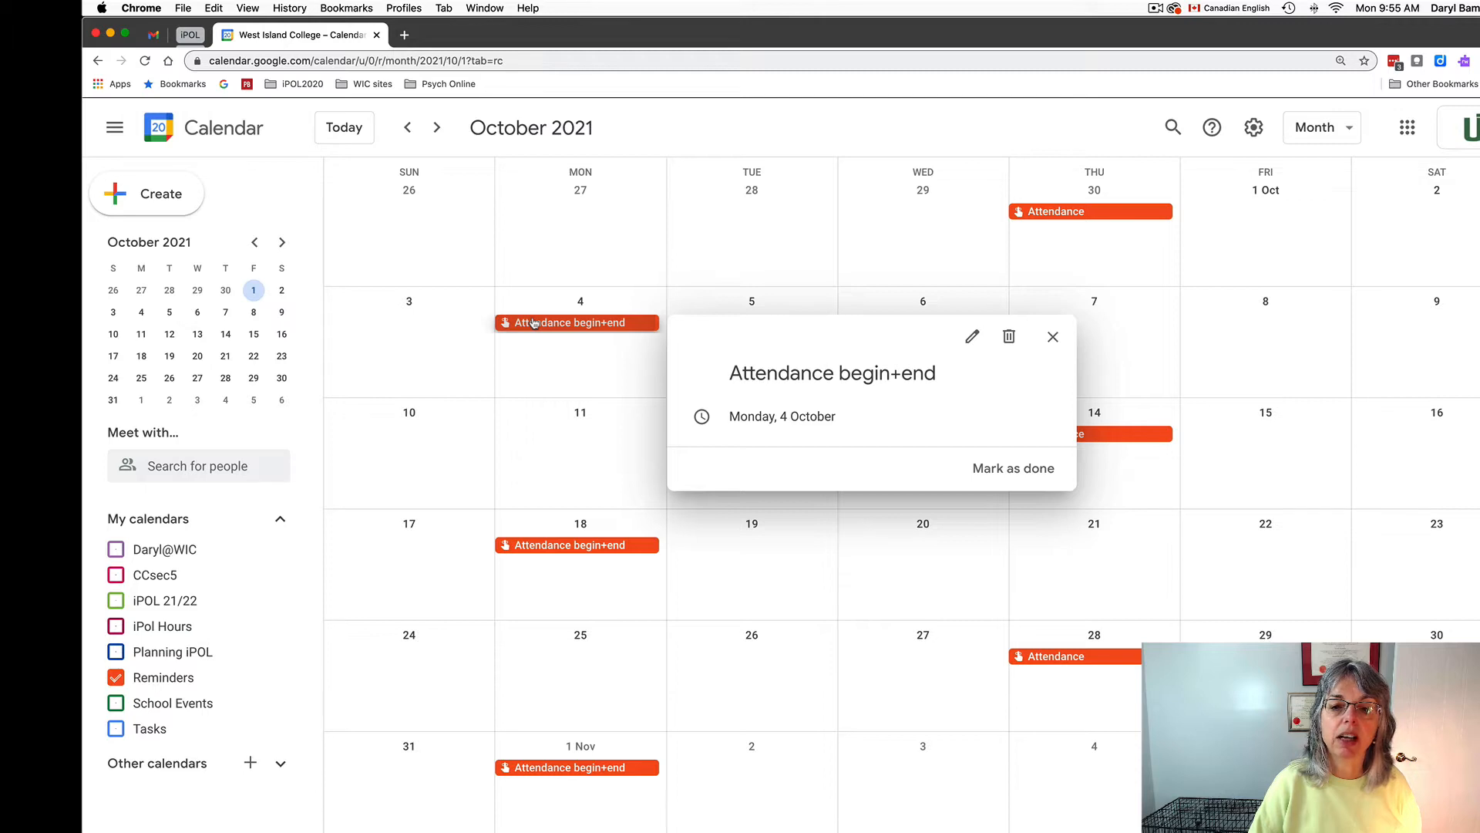
{"action": "left_click", "coordinate": [534, 324]}
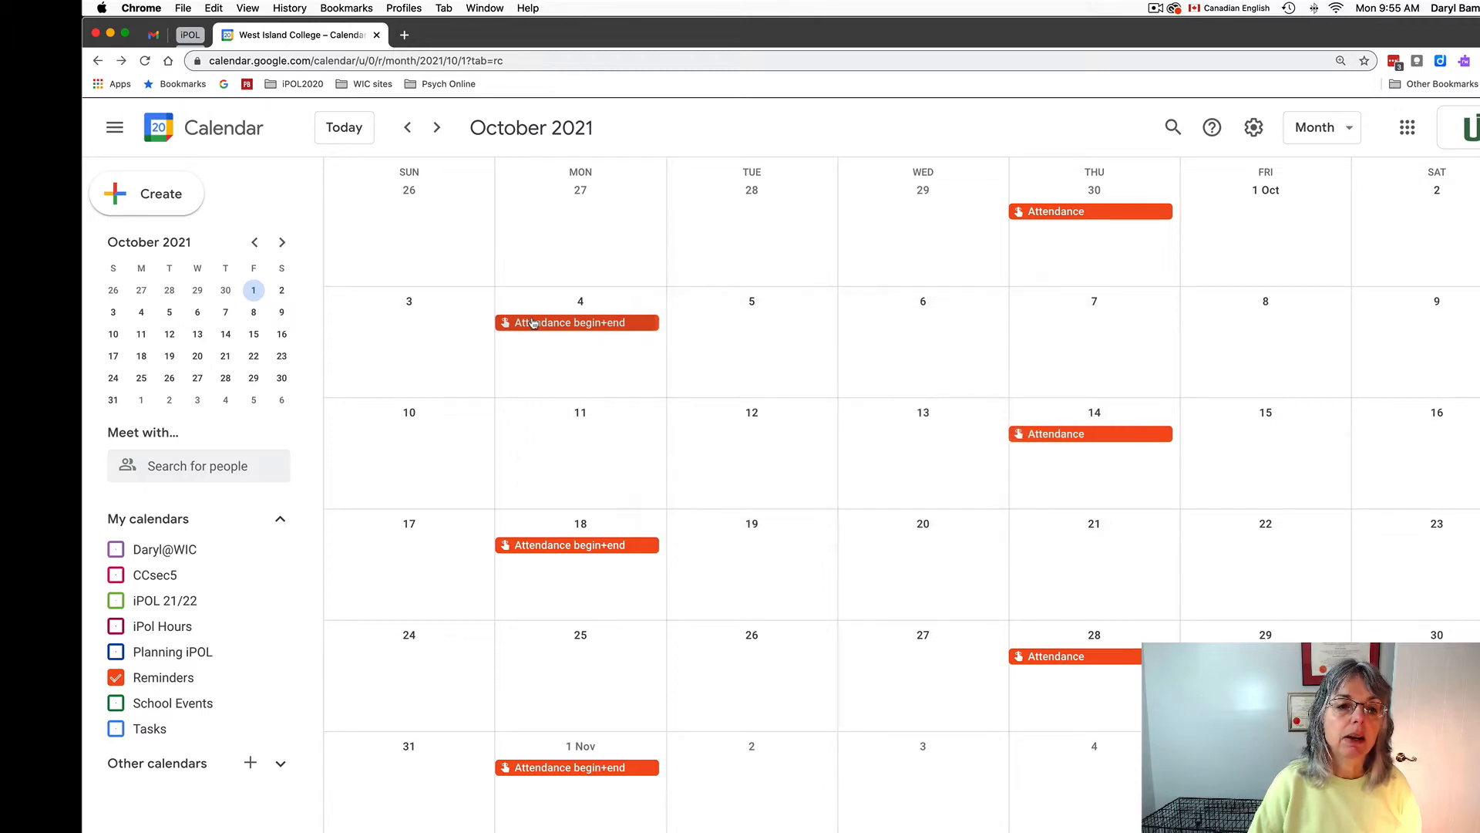
{"action": "left_click", "coordinate": [407, 127]}
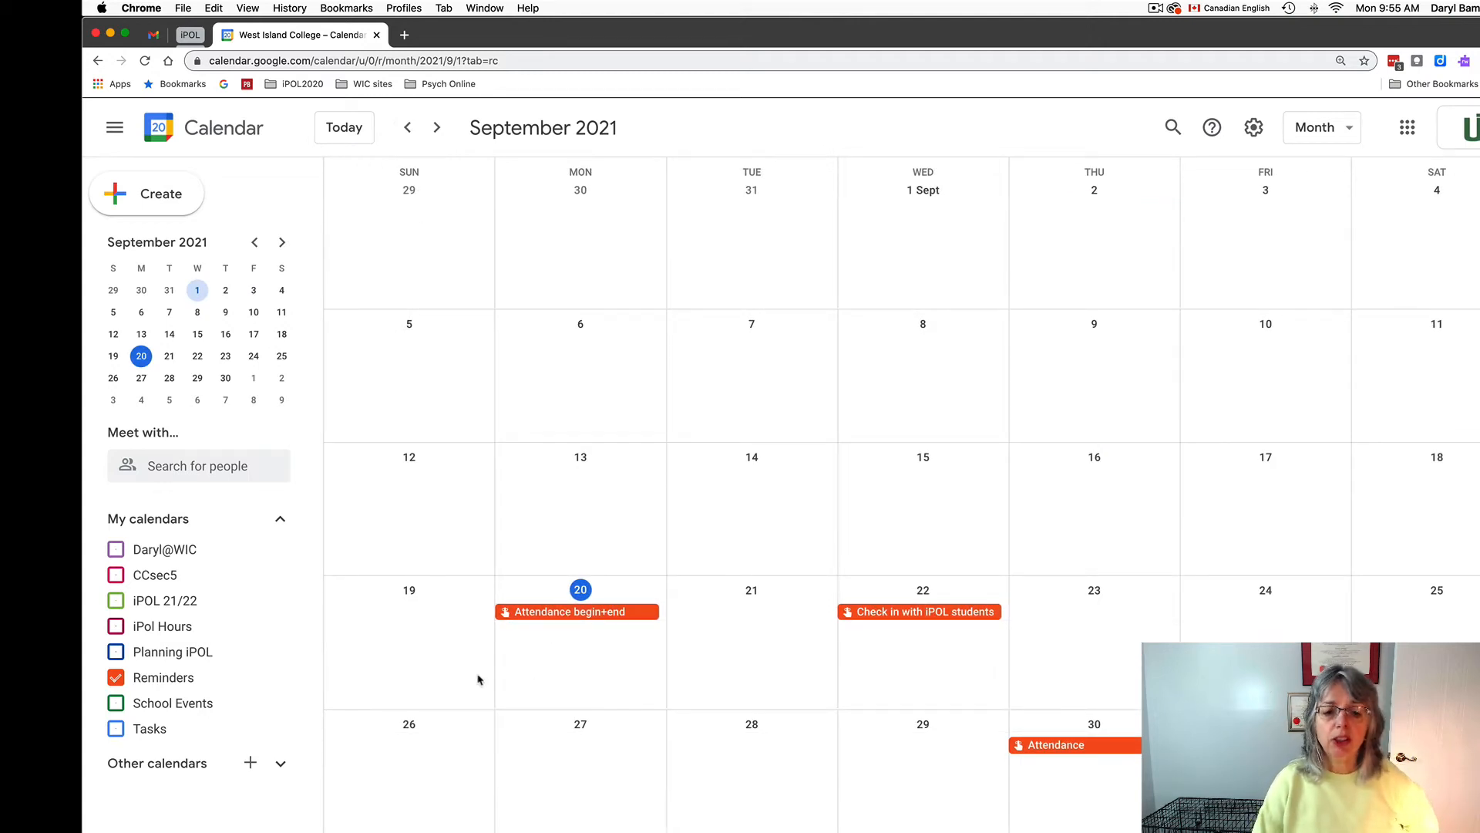
{"action": "key", "text": "k"}
{"action": "key", "text": "k"}
{"action": "key", "text": "k"}
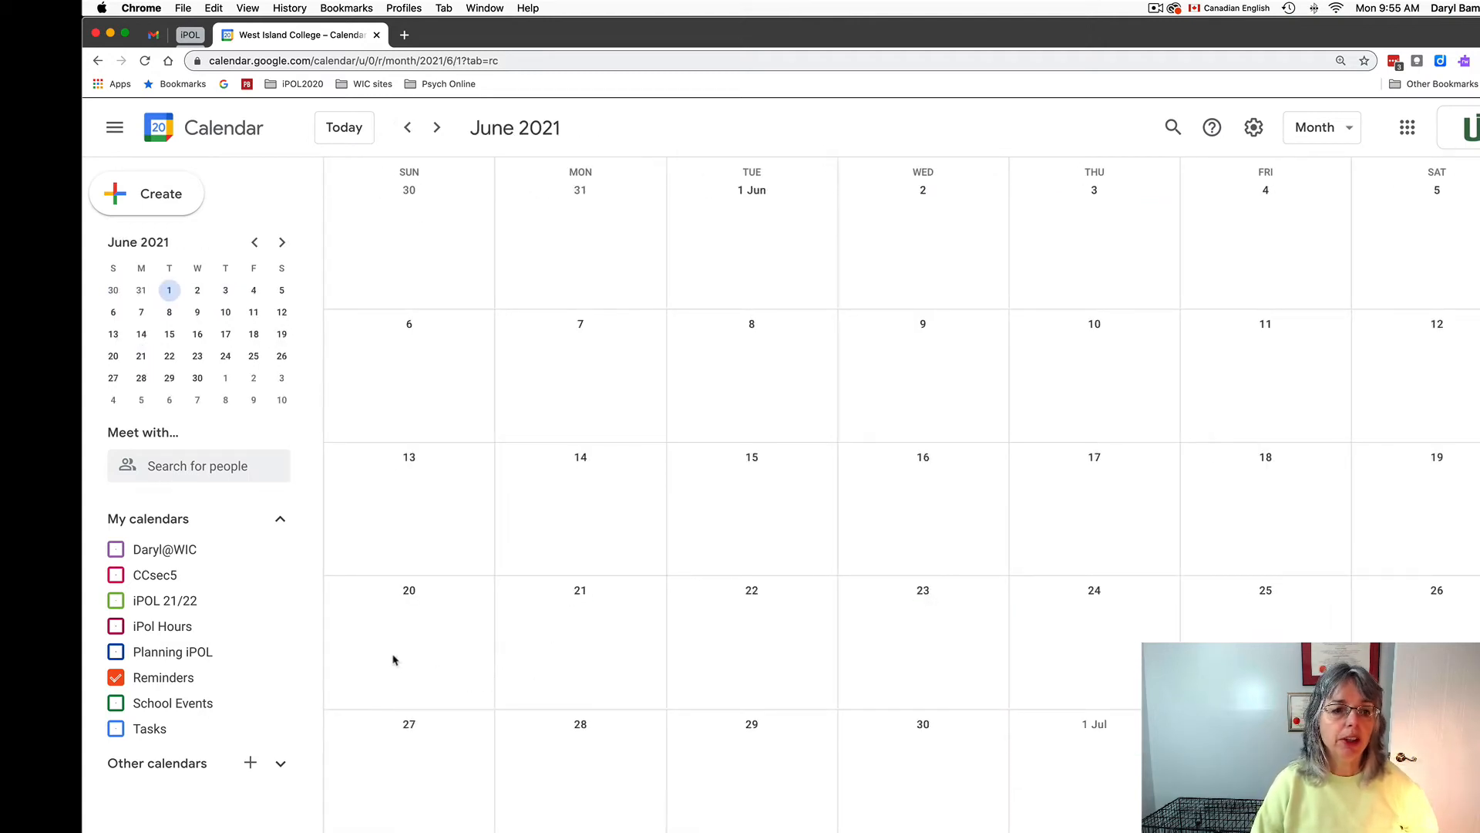
{"action": "left_click", "coordinate": [436, 128]}
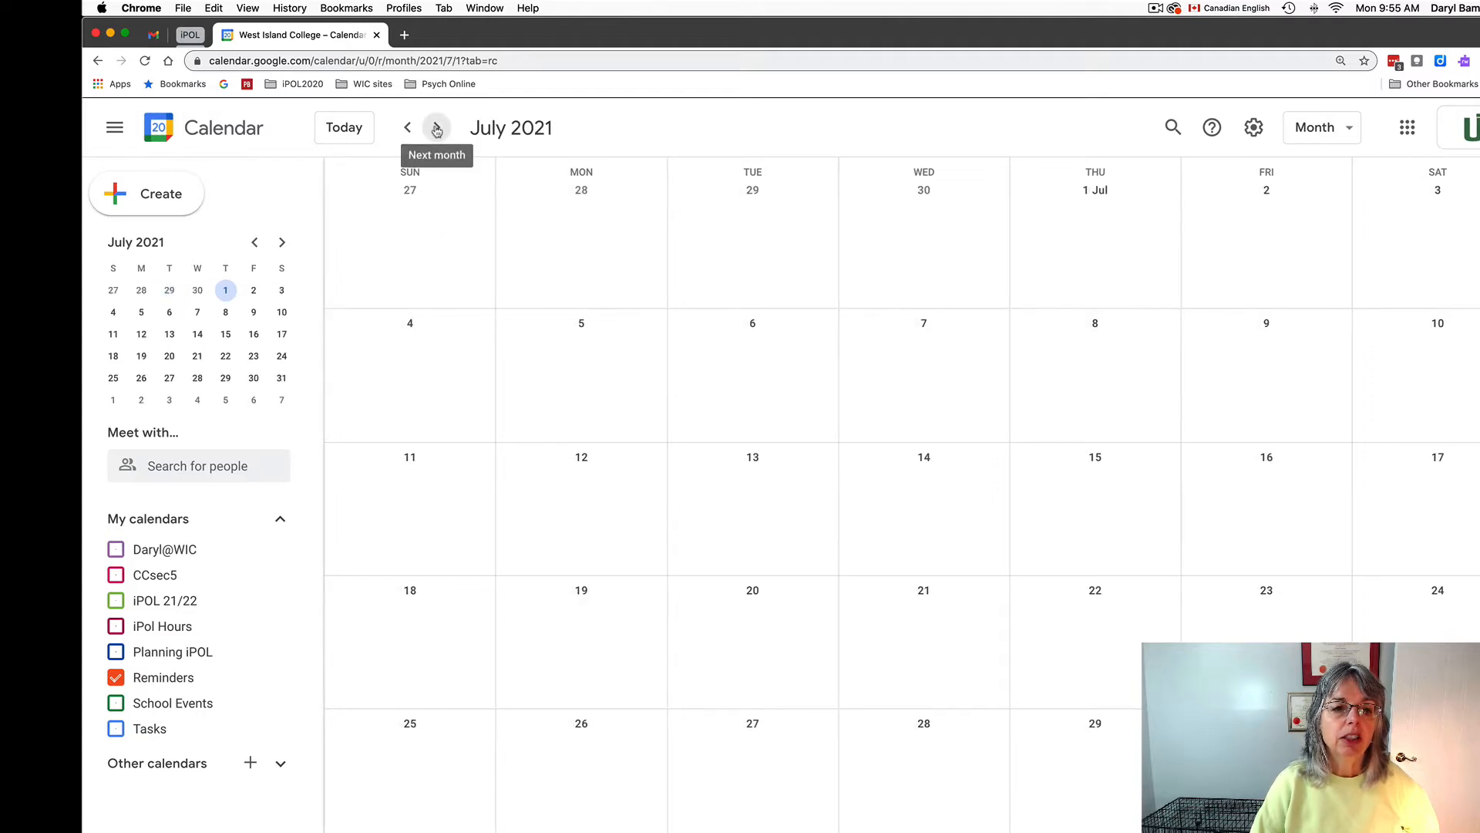
{"action": "left_click", "coordinate": [436, 128]}
{"action": "left_click", "coordinate": [437, 129]}
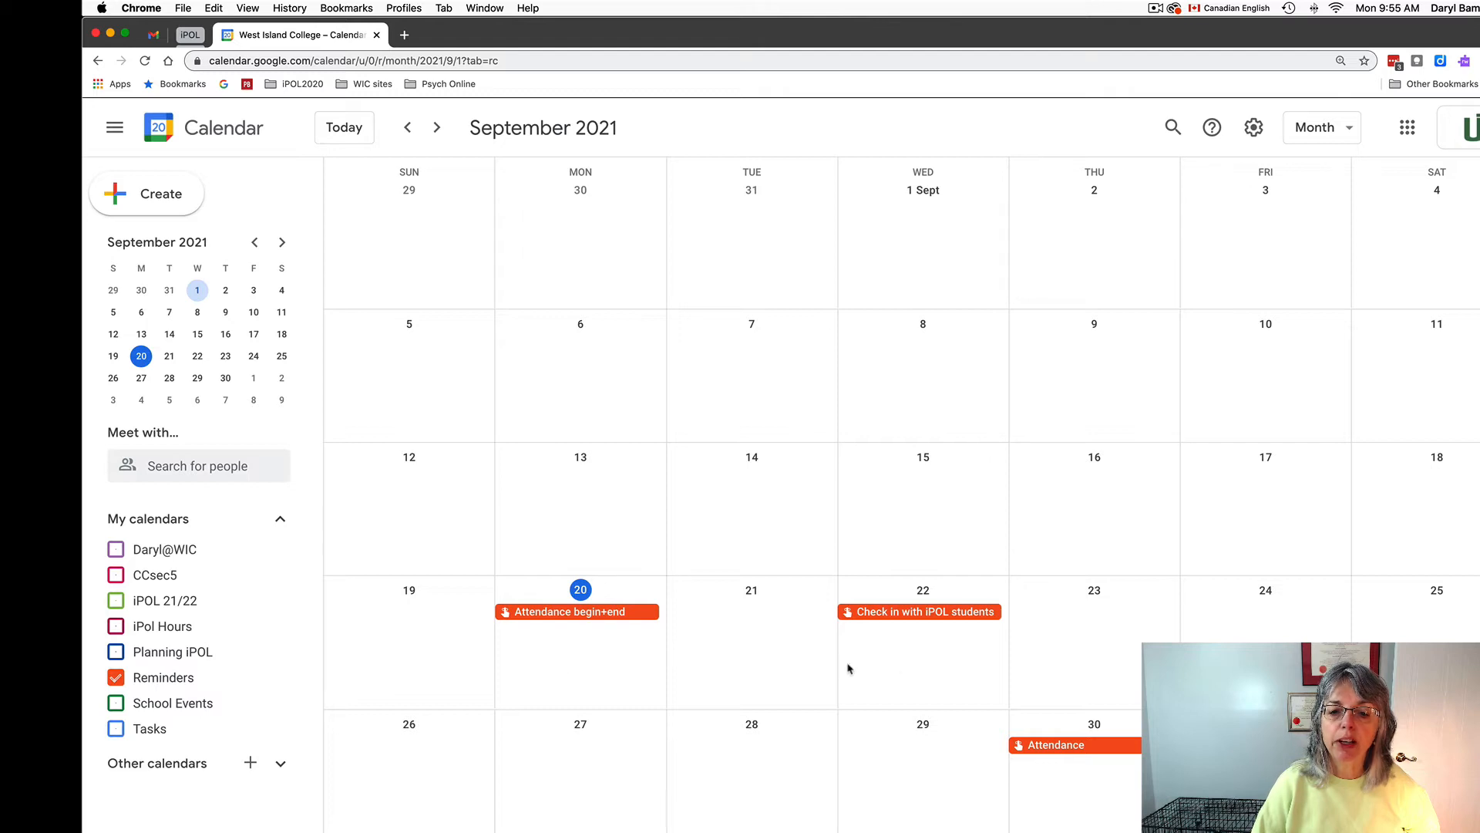
Start a new entry on Wednesday 22 September 2021 titled "Edpuzzle responses" and make it a reminder.
{"action": "left_click", "coordinate": [917, 647]}
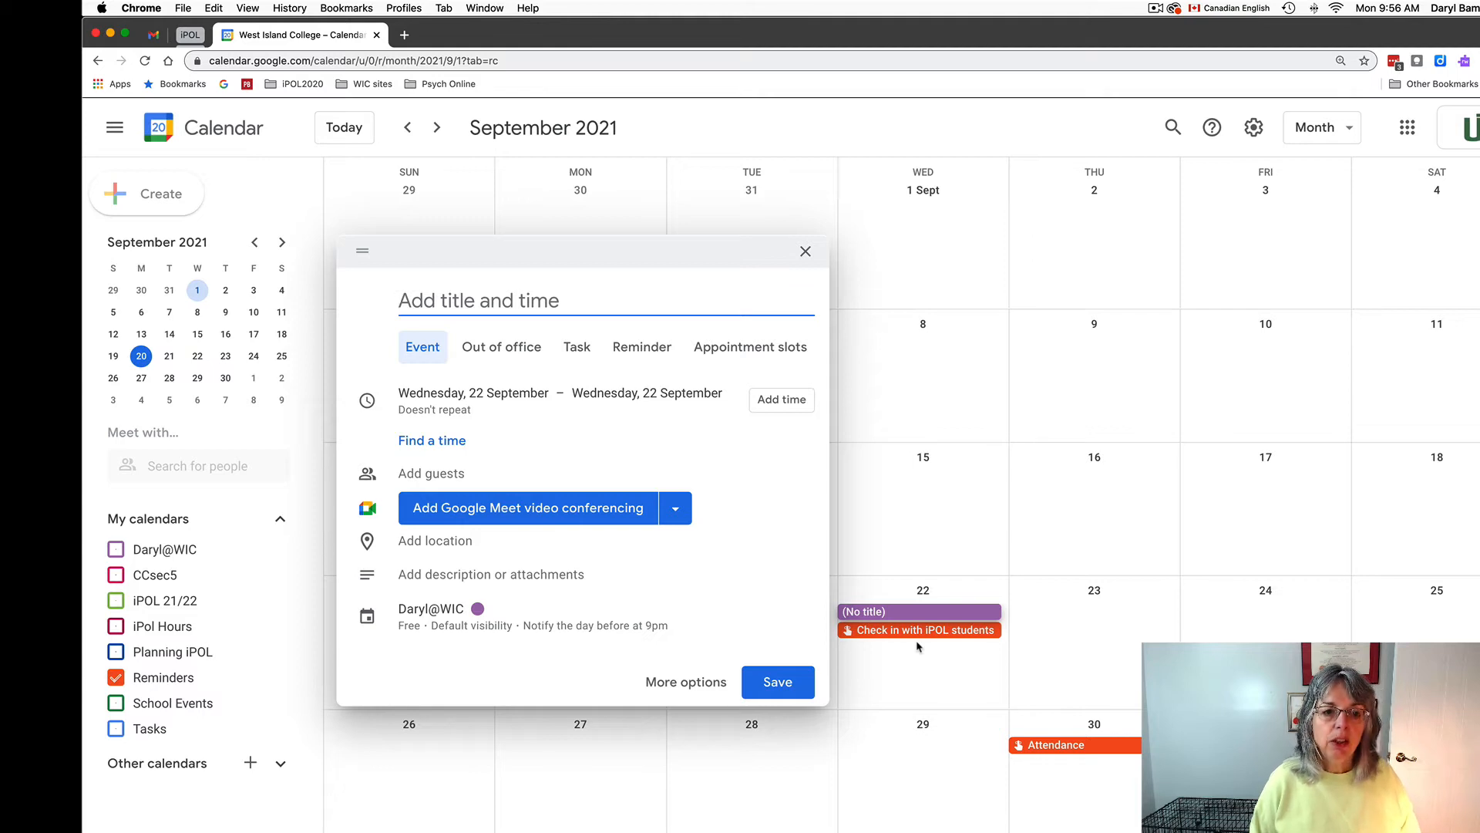
{"action": "type", "text": "Edpuzzle "}
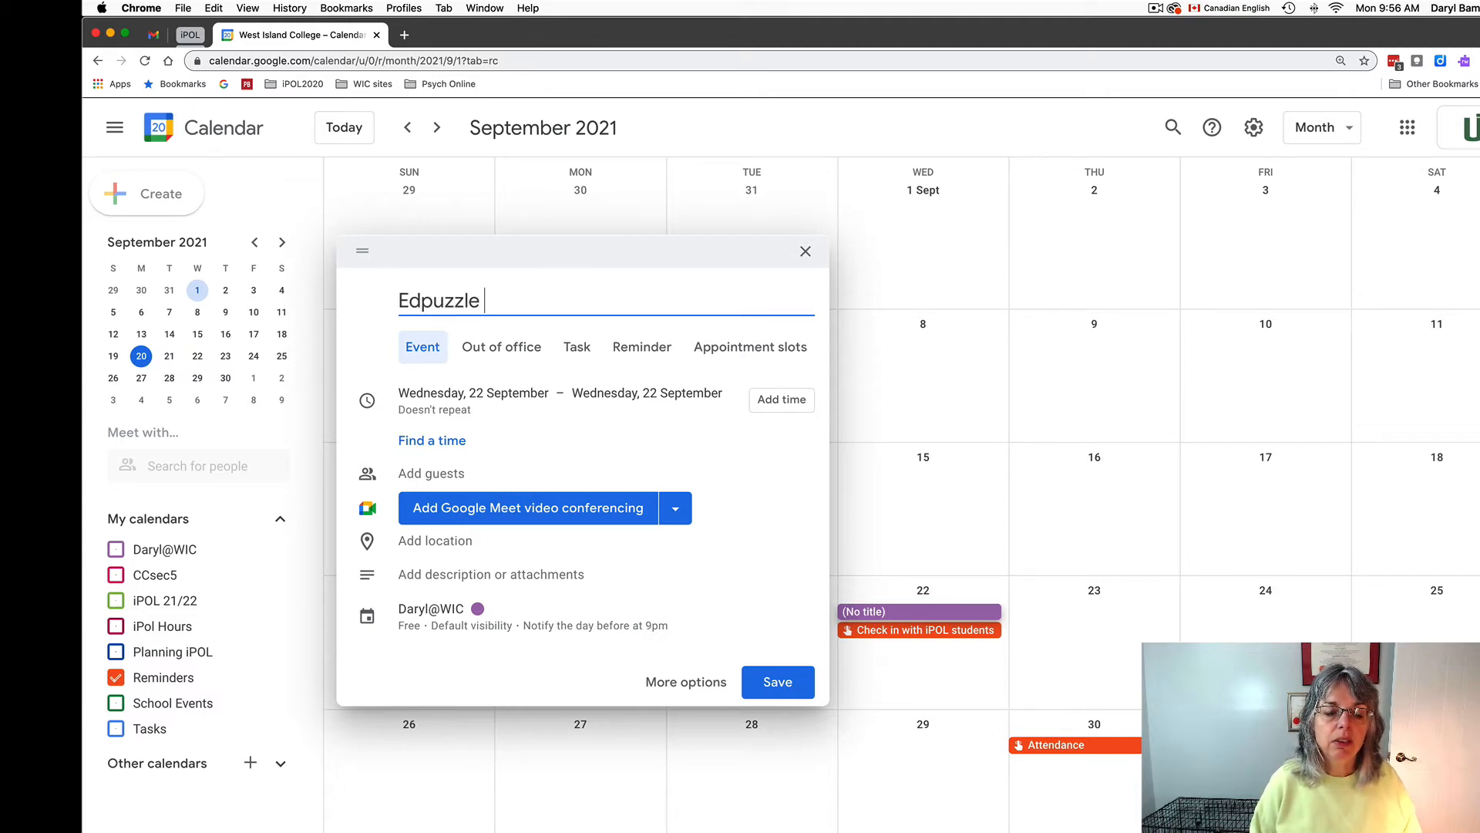
{"action": "type", "text": "responses"}
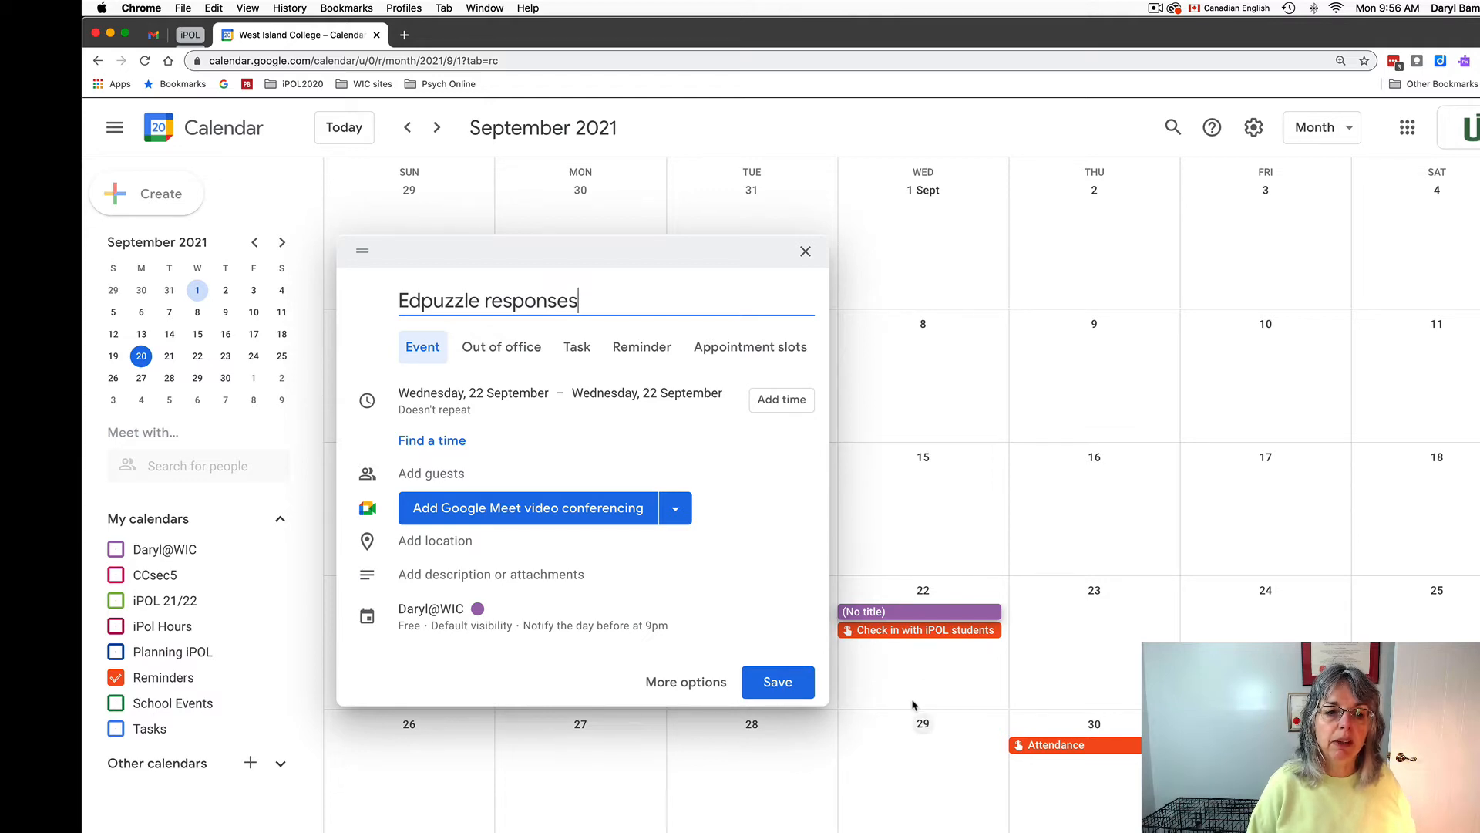
{"action": "left_click", "coordinate": [642, 348]}
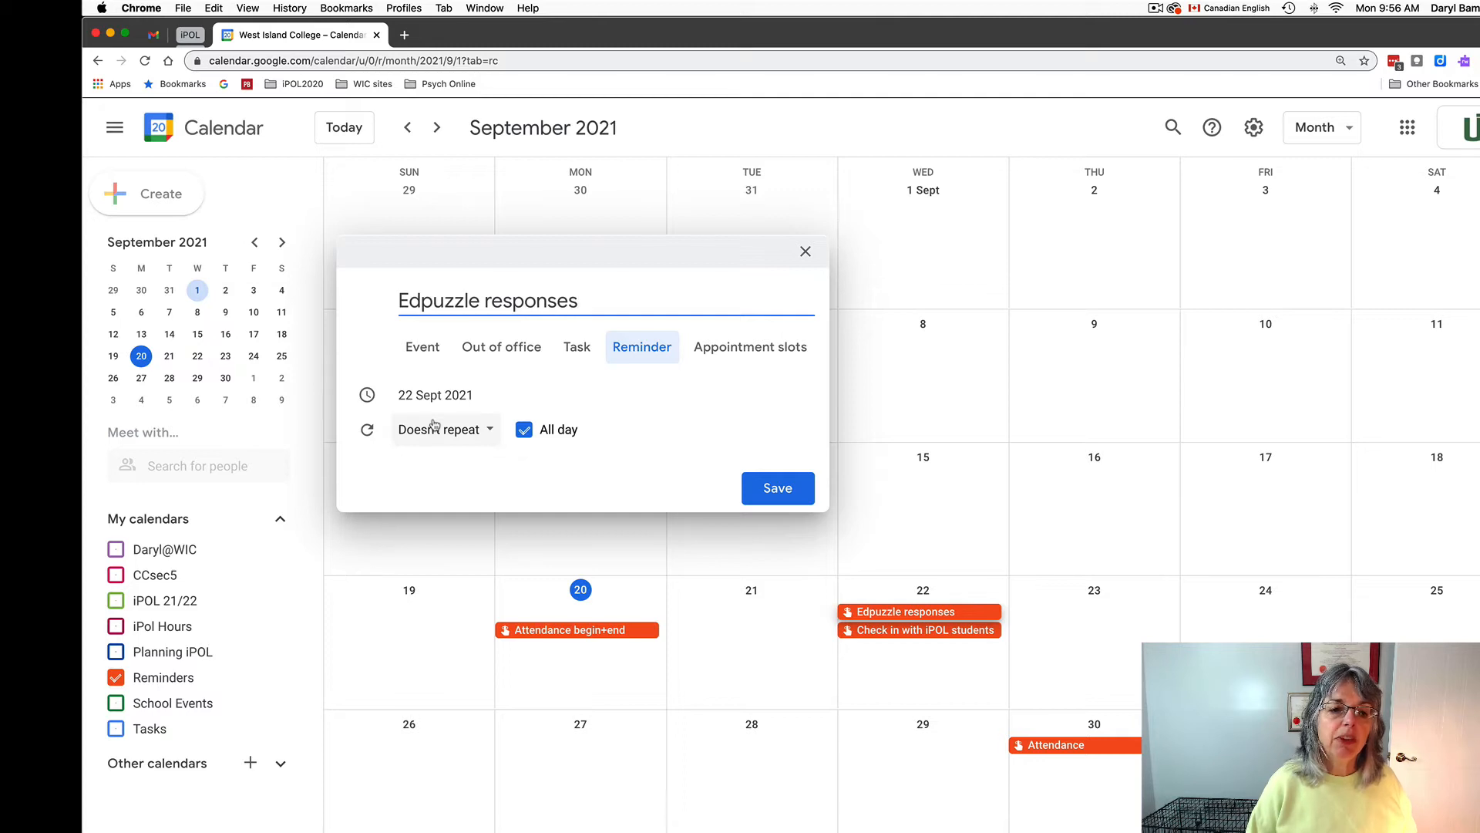
Set a custom recurrence of every 1 week on Wednesday with no end date and save the reminder.
{"action": "left_click", "coordinate": [491, 433]}
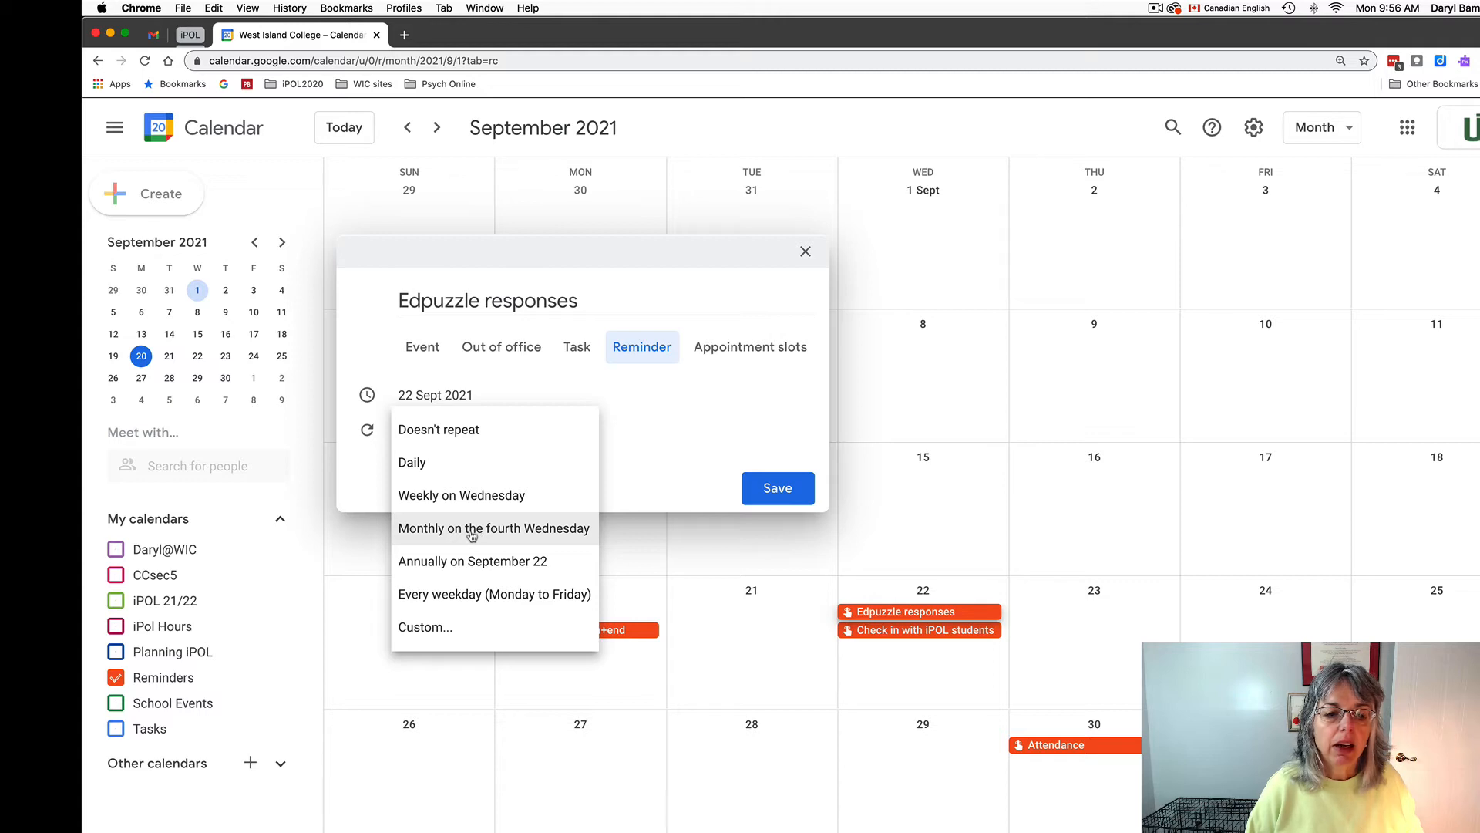
{"action": "left_click", "coordinate": [435, 624]}
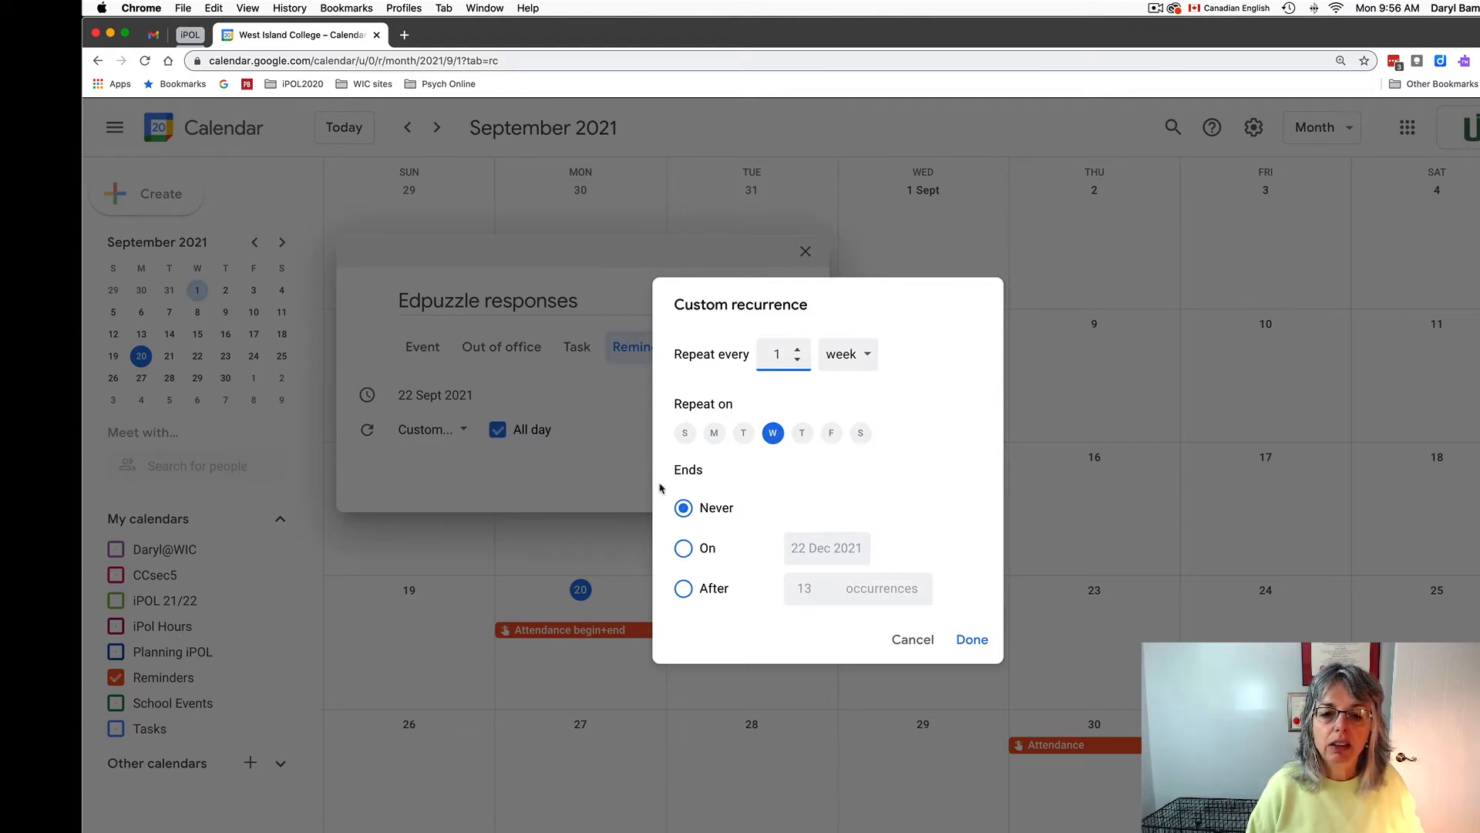
{"action": "left_click", "coordinate": [965, 639]}
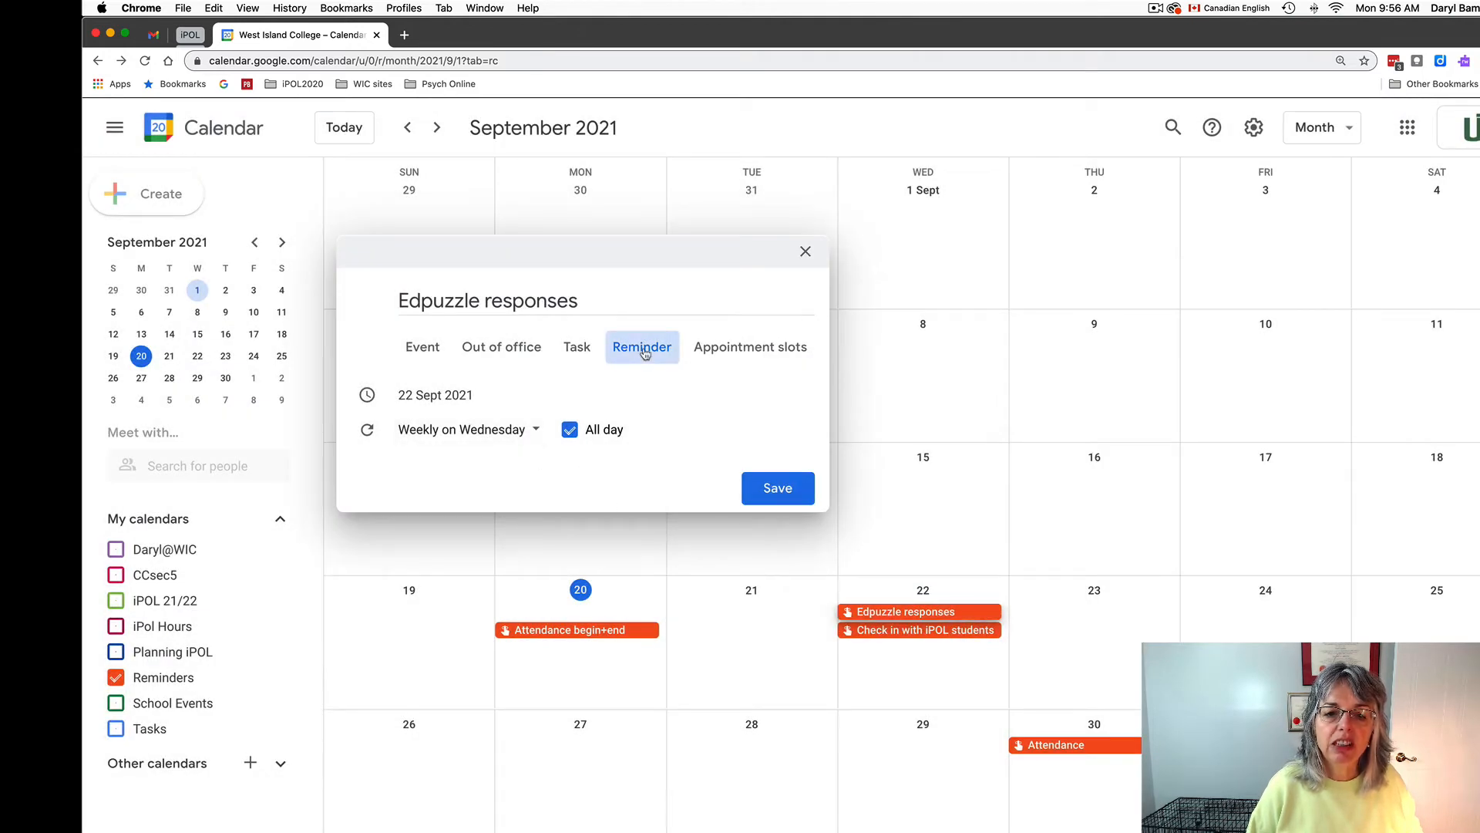
{"action": "left_click", "coordinate": [791, 489]}
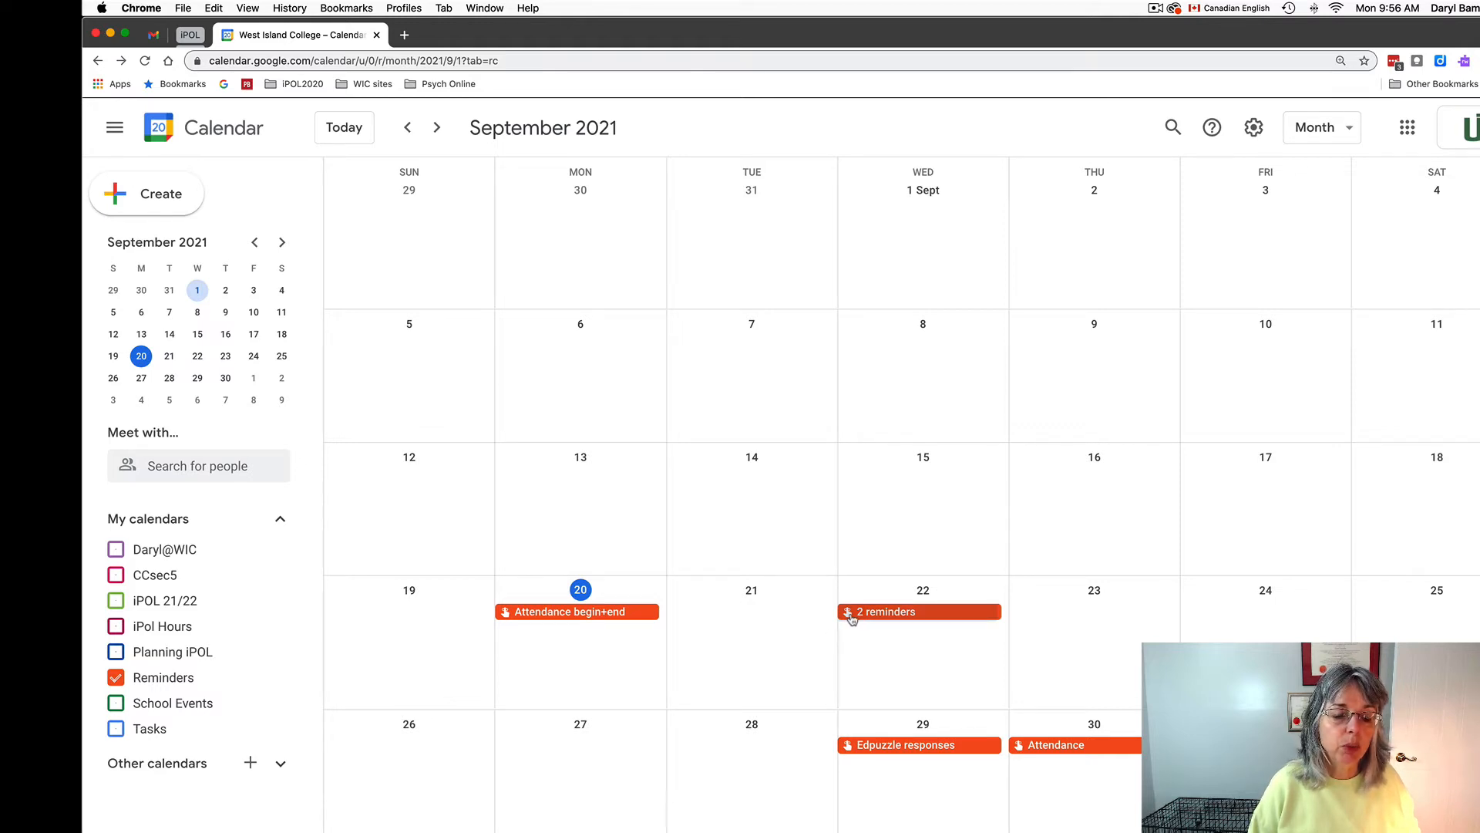
View the individual reminders grouped on 22 September and close the list.
{"action": "left_click", "coordinate": [914, 613]}
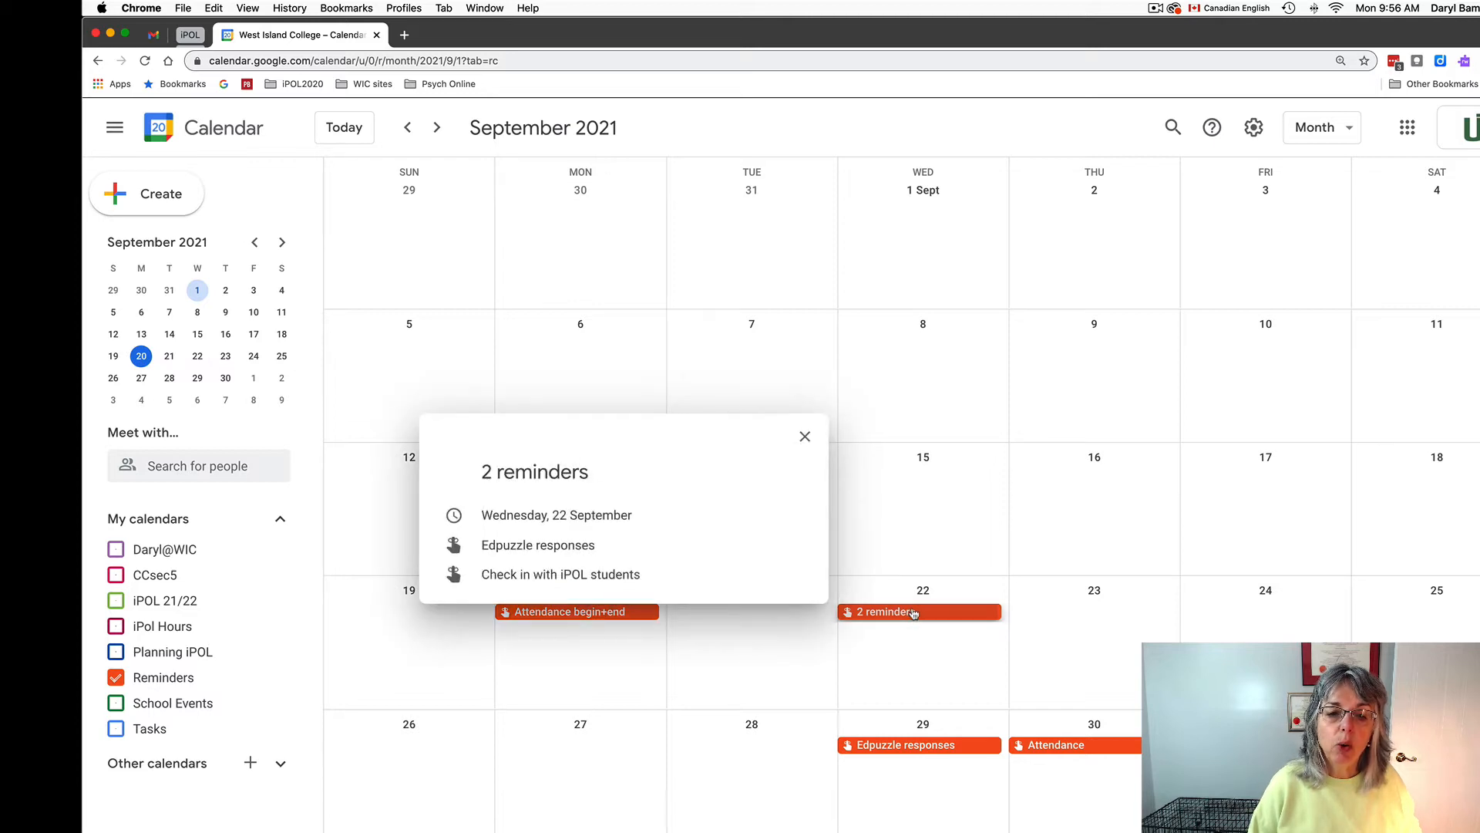
{"action": "mouse_move", "coordinate": [530, 545]}
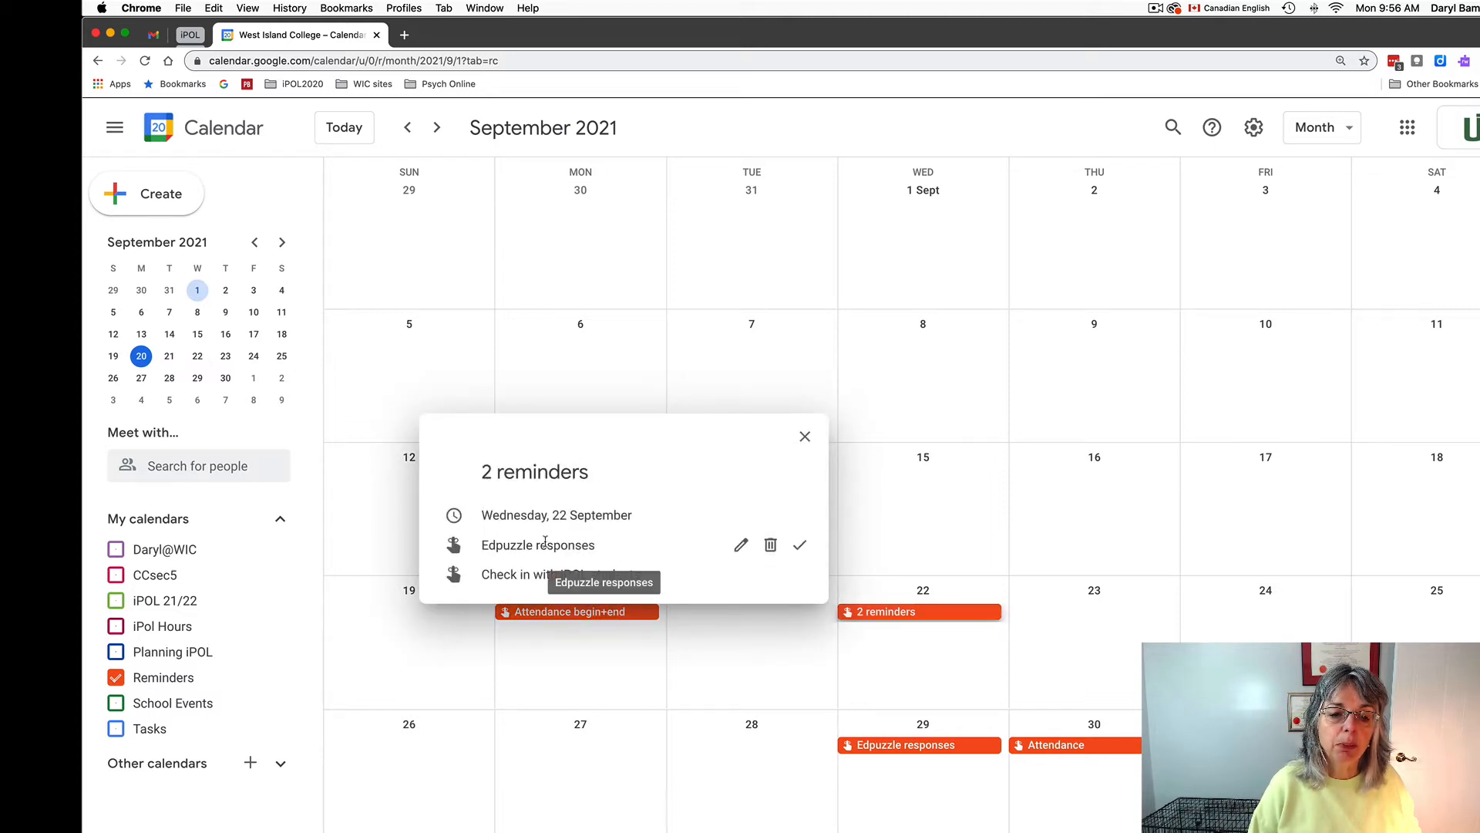
{"action": "mouse_move", "coordinate": [649, 576]}
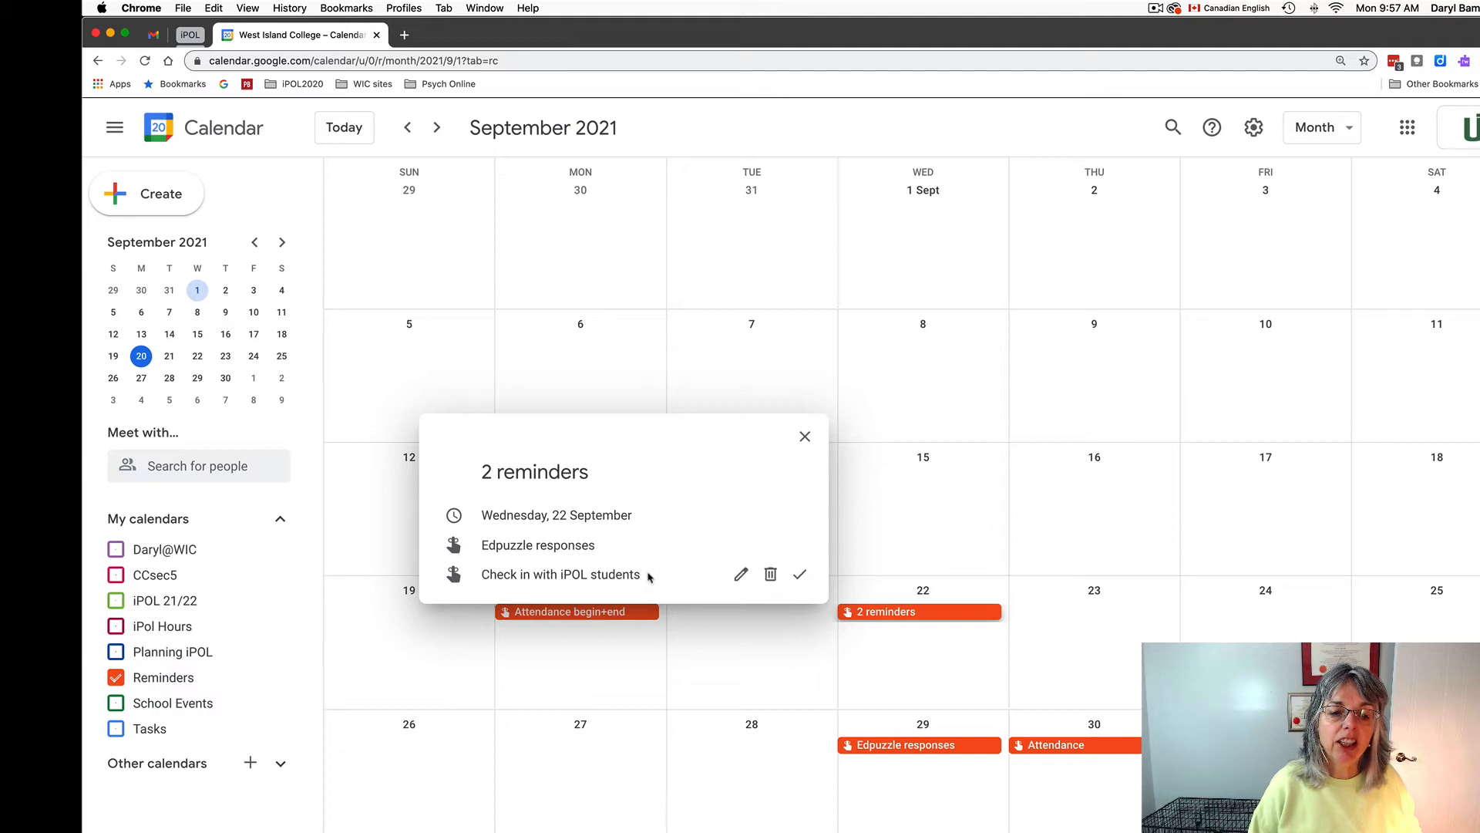
{"action": "left_click", "coordinate": [885, 667]}
Check the repeating "Edpuzzle responses" reminders across September, October and November, ending on October 2021.
{"action": "scroll", "coordinate": [885, 667], "scroll_direction": "down", "scroll_amount": 2}
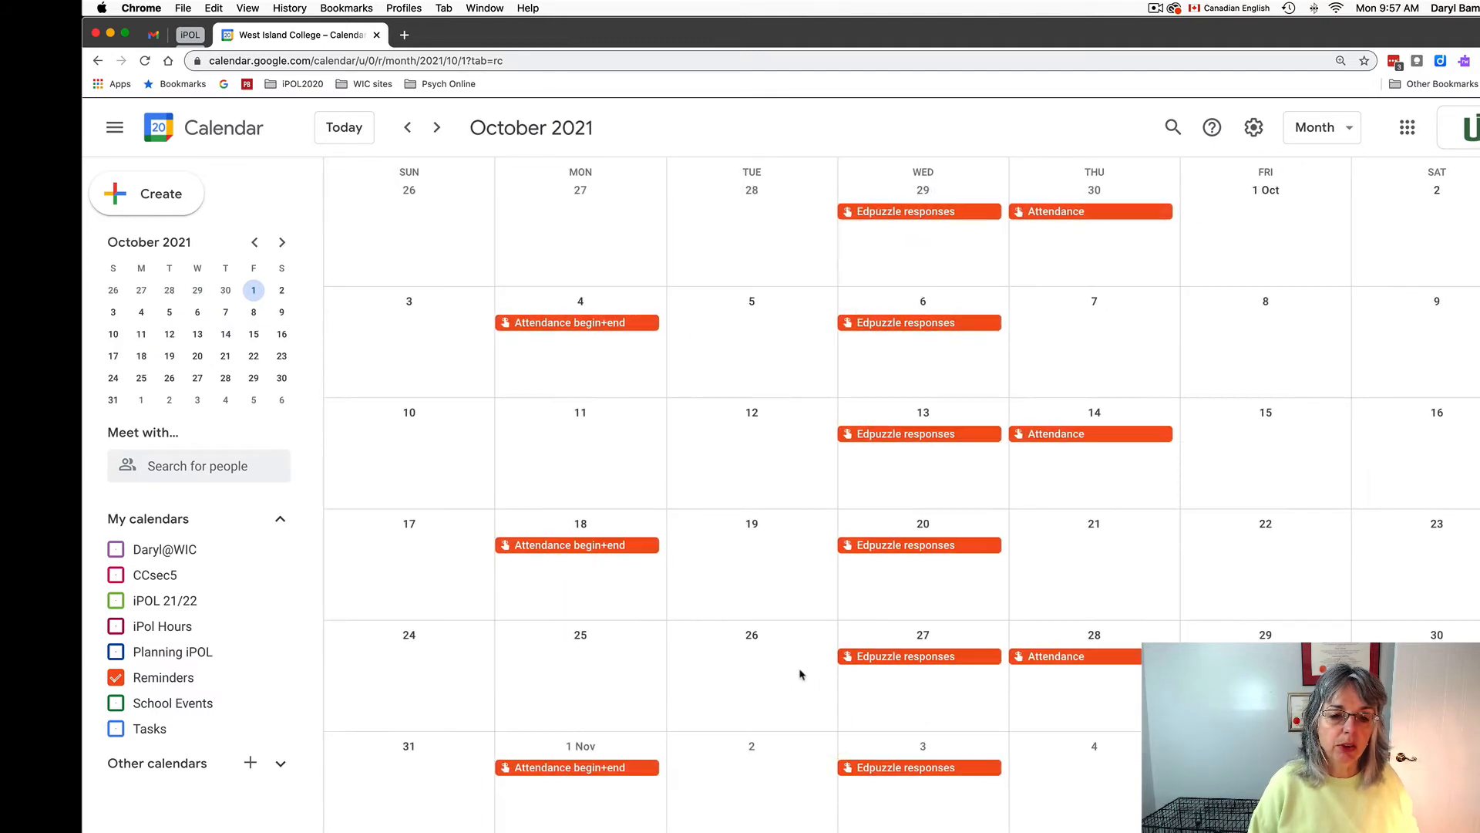
{"action": "left_click", "coordinate": [410, 127]}
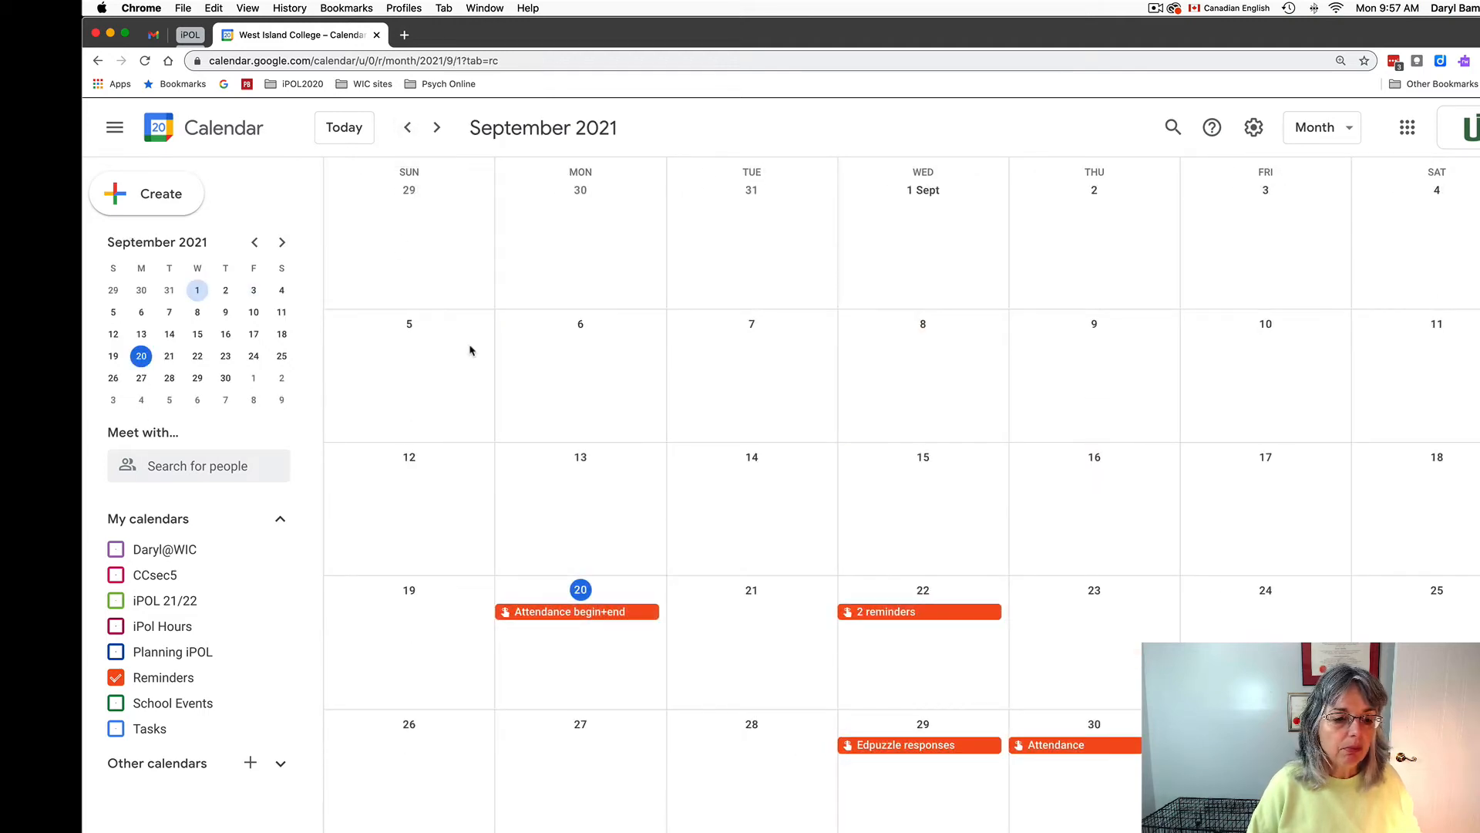
{"action": "scroll", "coordinate": [450, 647], "scroll_direction": "down", "scroll_amount": 2}
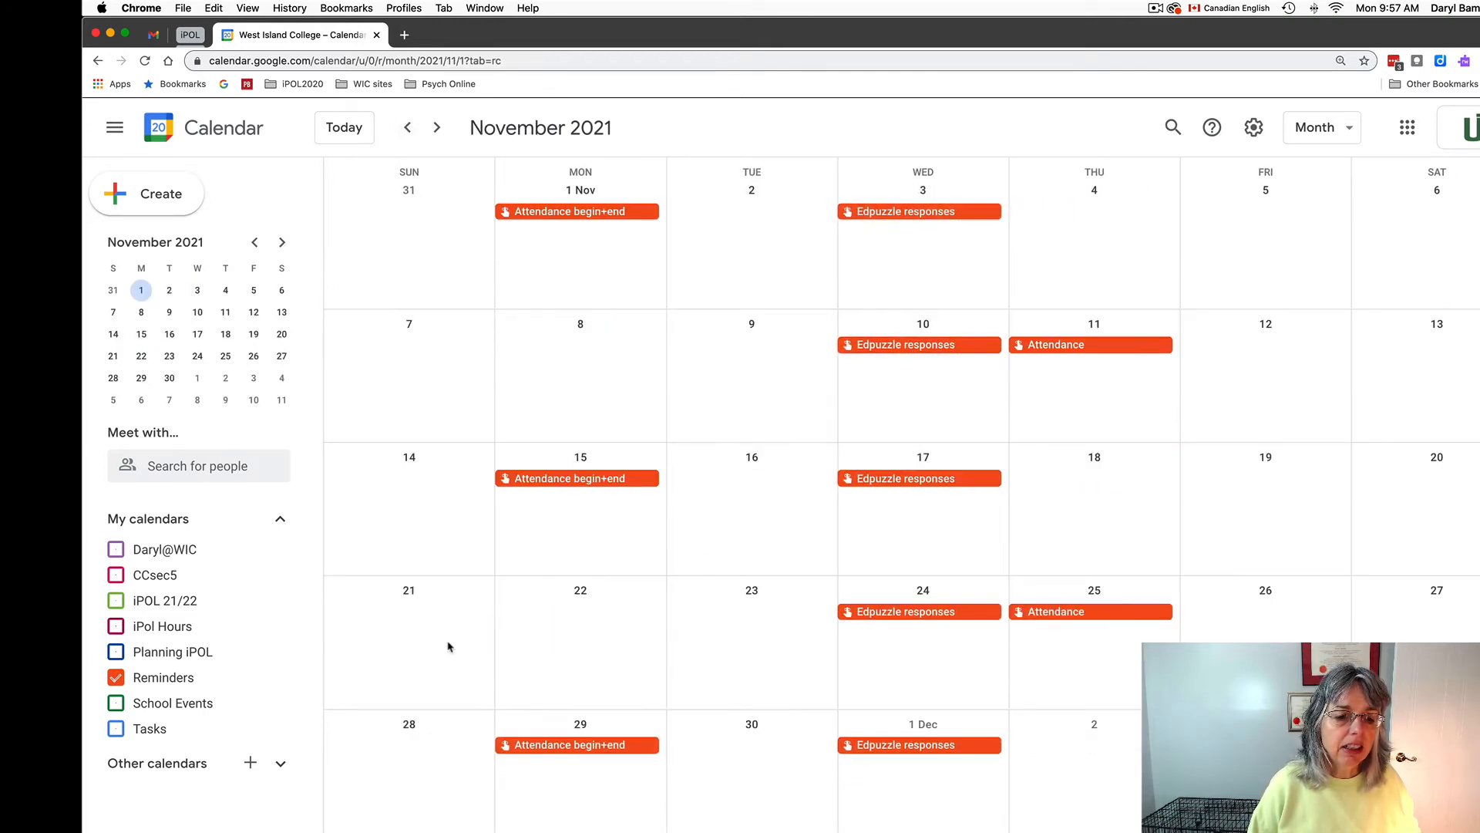
{"action": "left_click", "coordinate": [408, 127]}
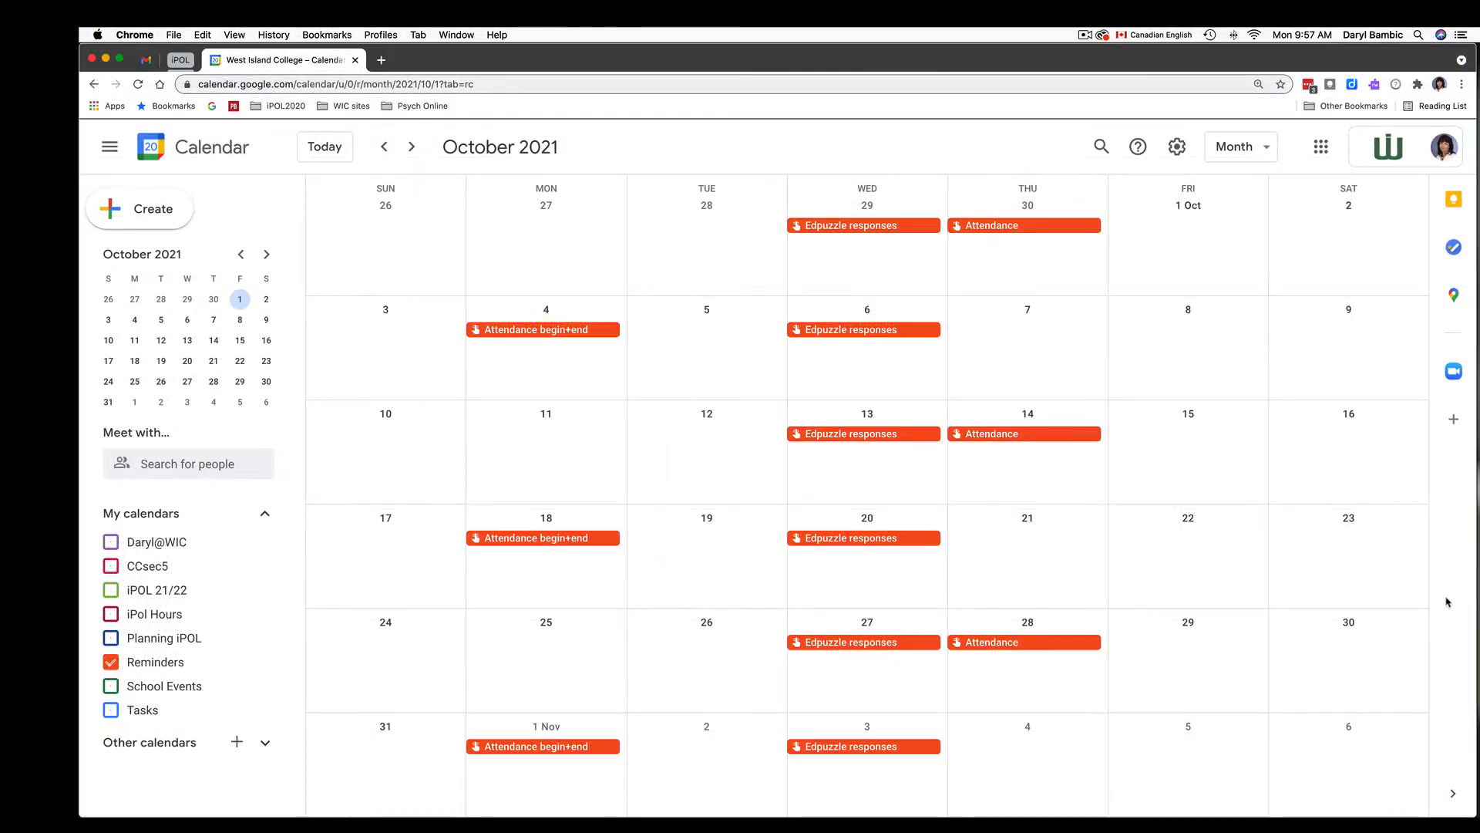
Hide and reshow the side panel, and open Tasks beside the October calendar.
{"action": "left_click", "coordinate": [1450, 792]}
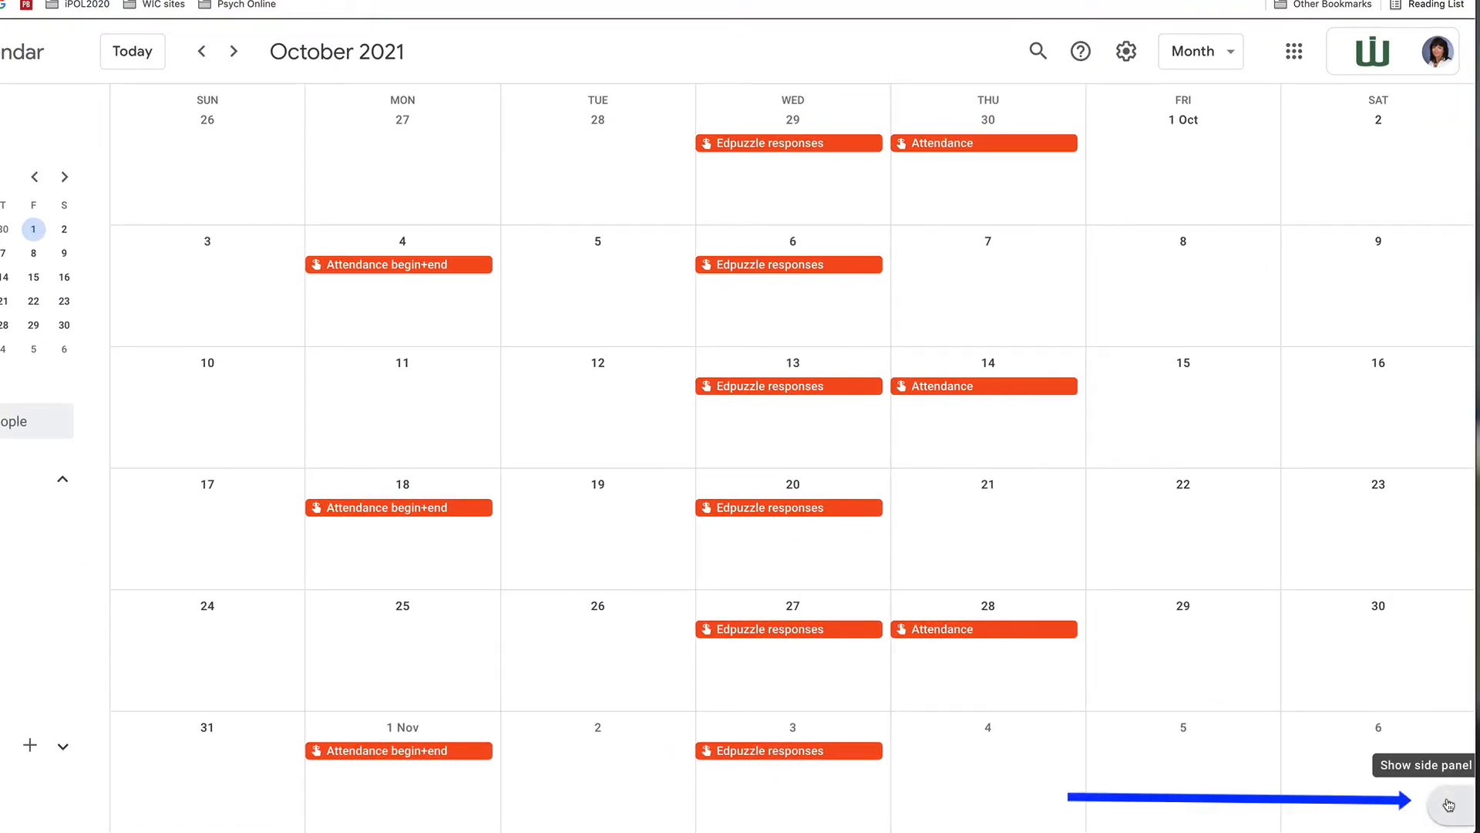
{"action": "left_click", "coordinate": [1449, 805]}
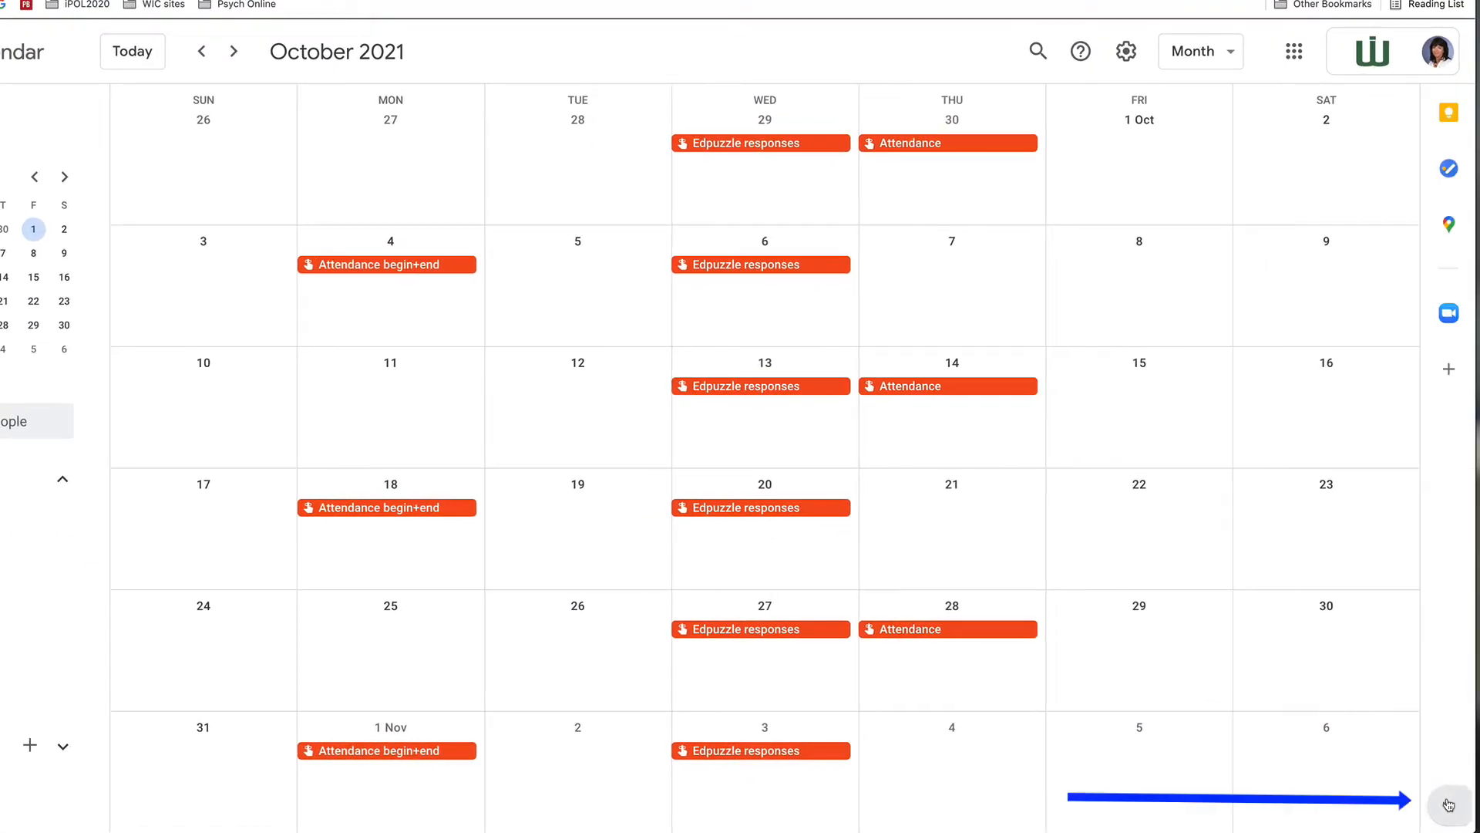
{"action": "left_click", "coordinate": [1449, 167]}
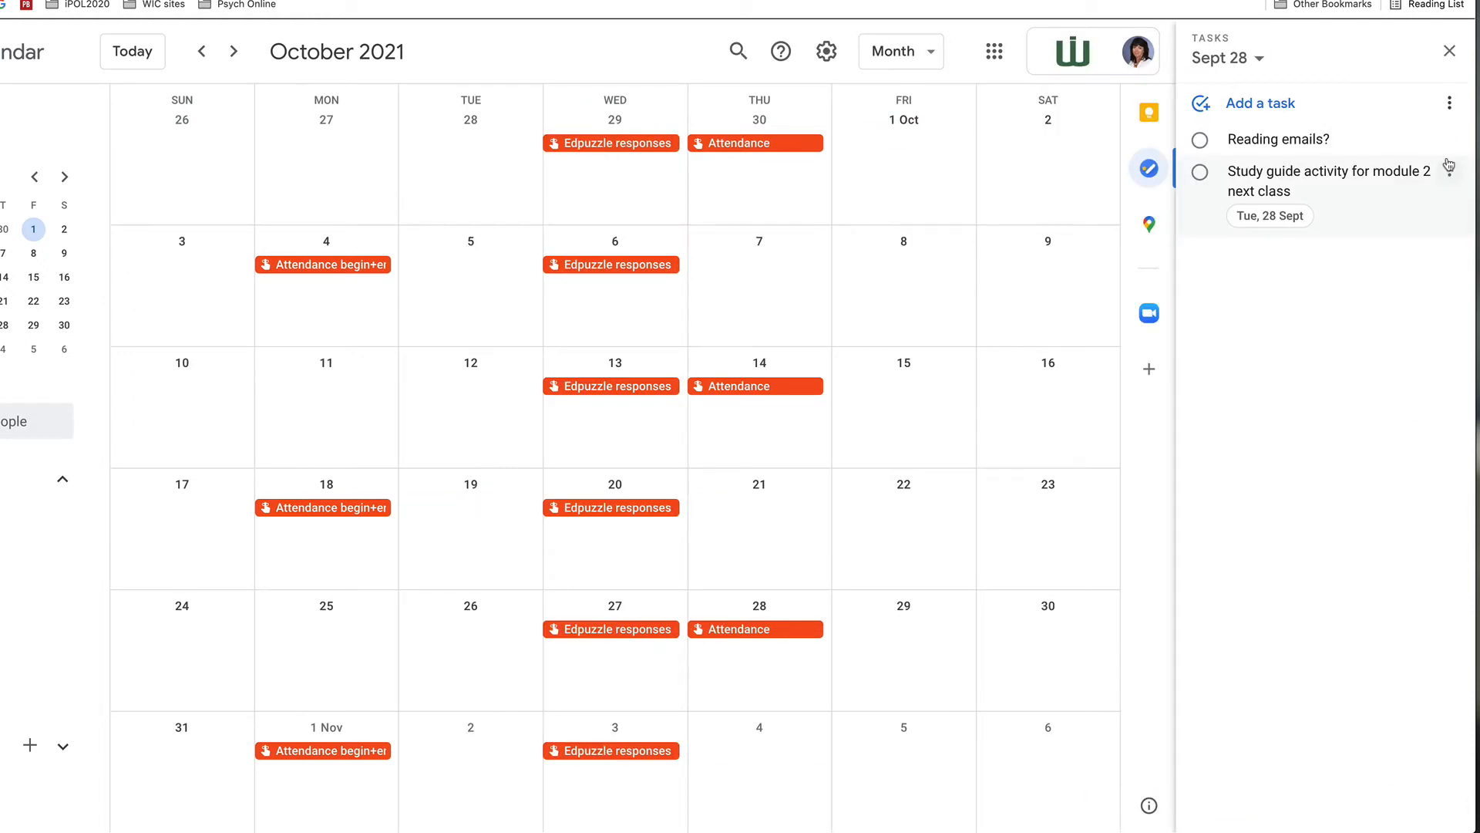
Switch to the "Sept 14 topics" task list and review both its open and completed tasks.
{"action": "left_click", "coordinate": [1259, 62]}
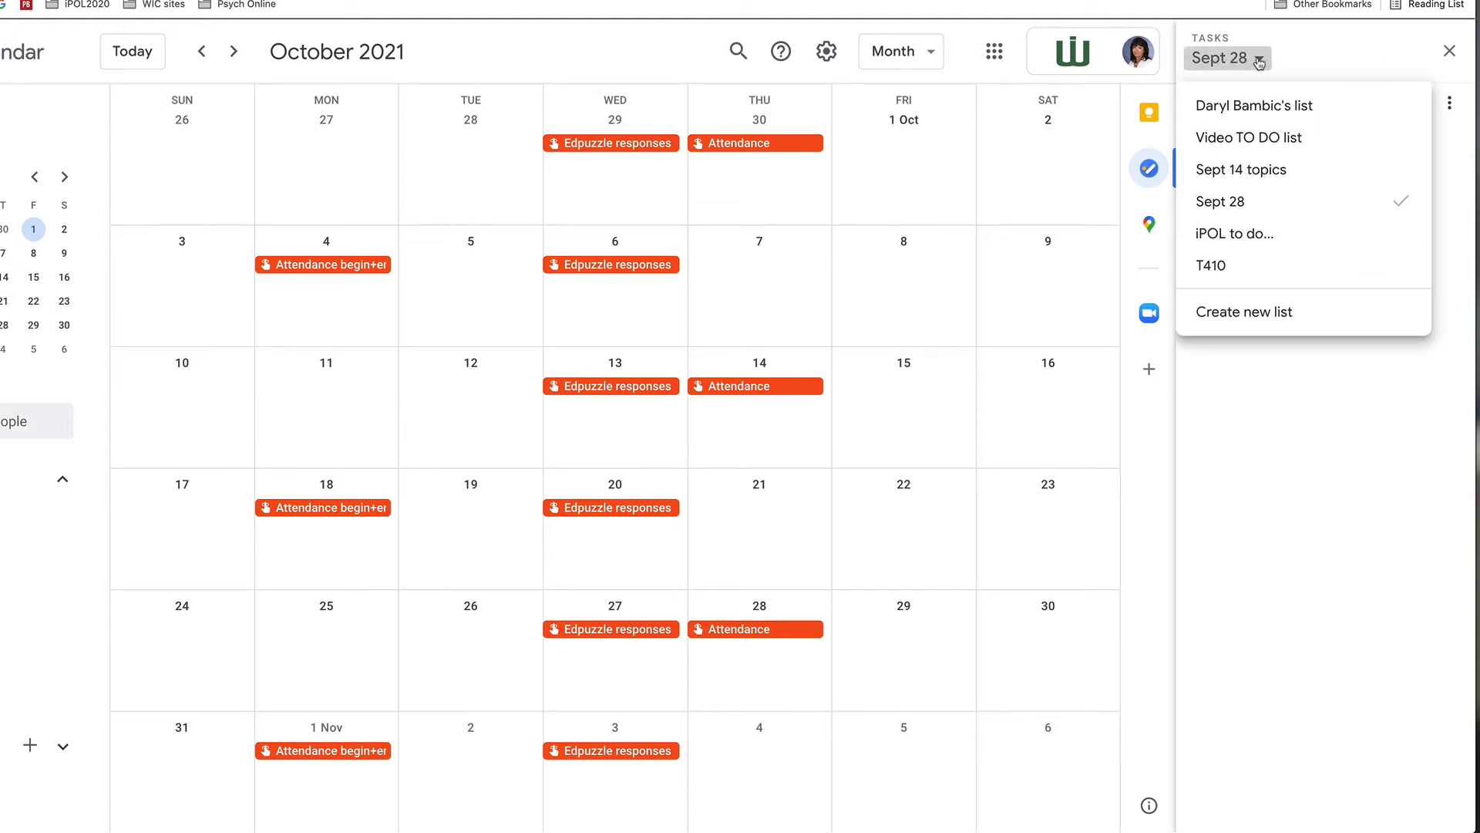
{"action": "left_click", "coordinate": [1254, 170]}
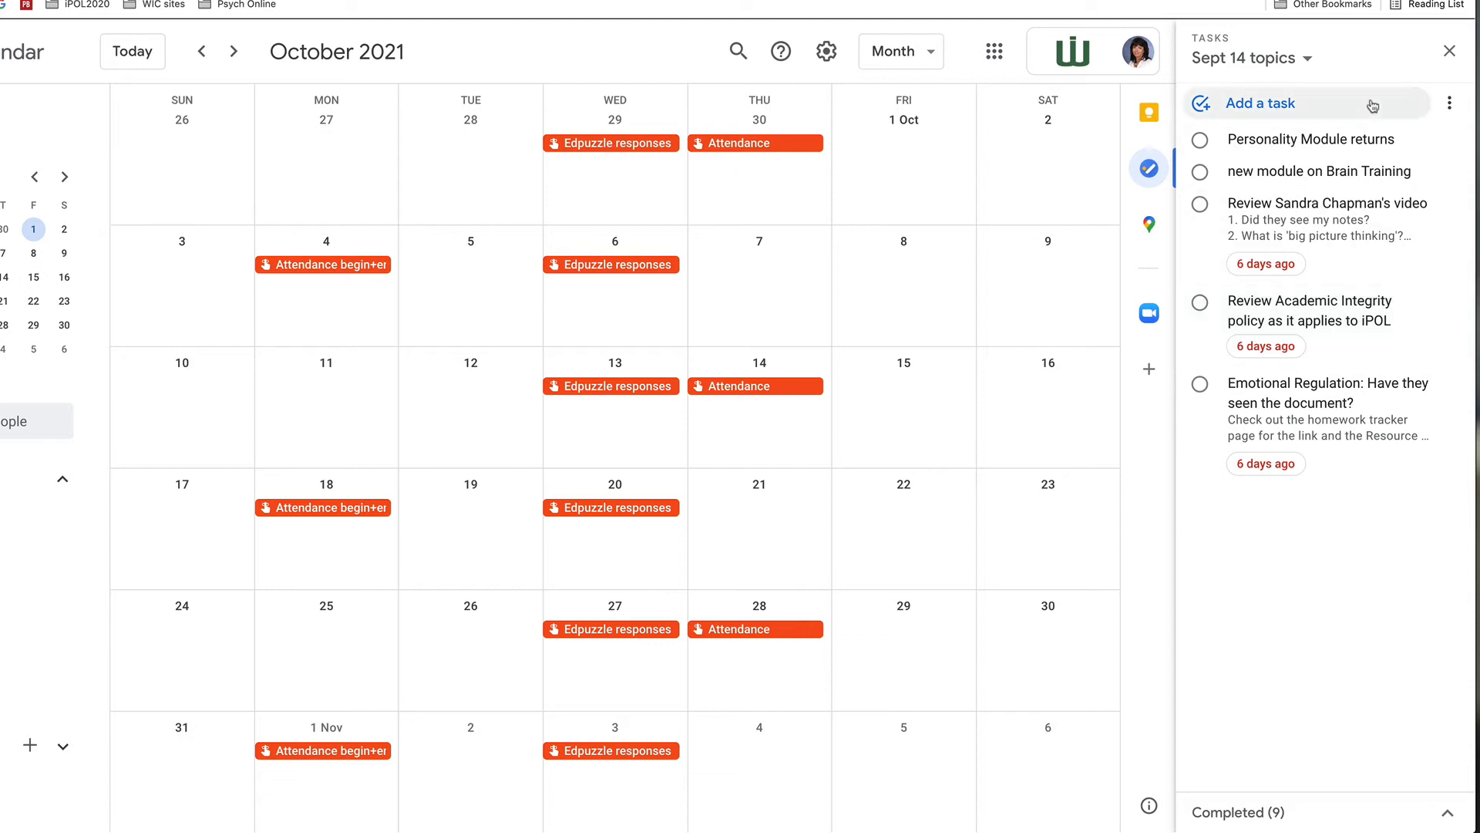
{"action": "left_click", "coordinate": [1254, 814]}
{"action": "scroll", "coordinate": [1289, 673], "scroll_direction": "down", "scroll_amount": 3}
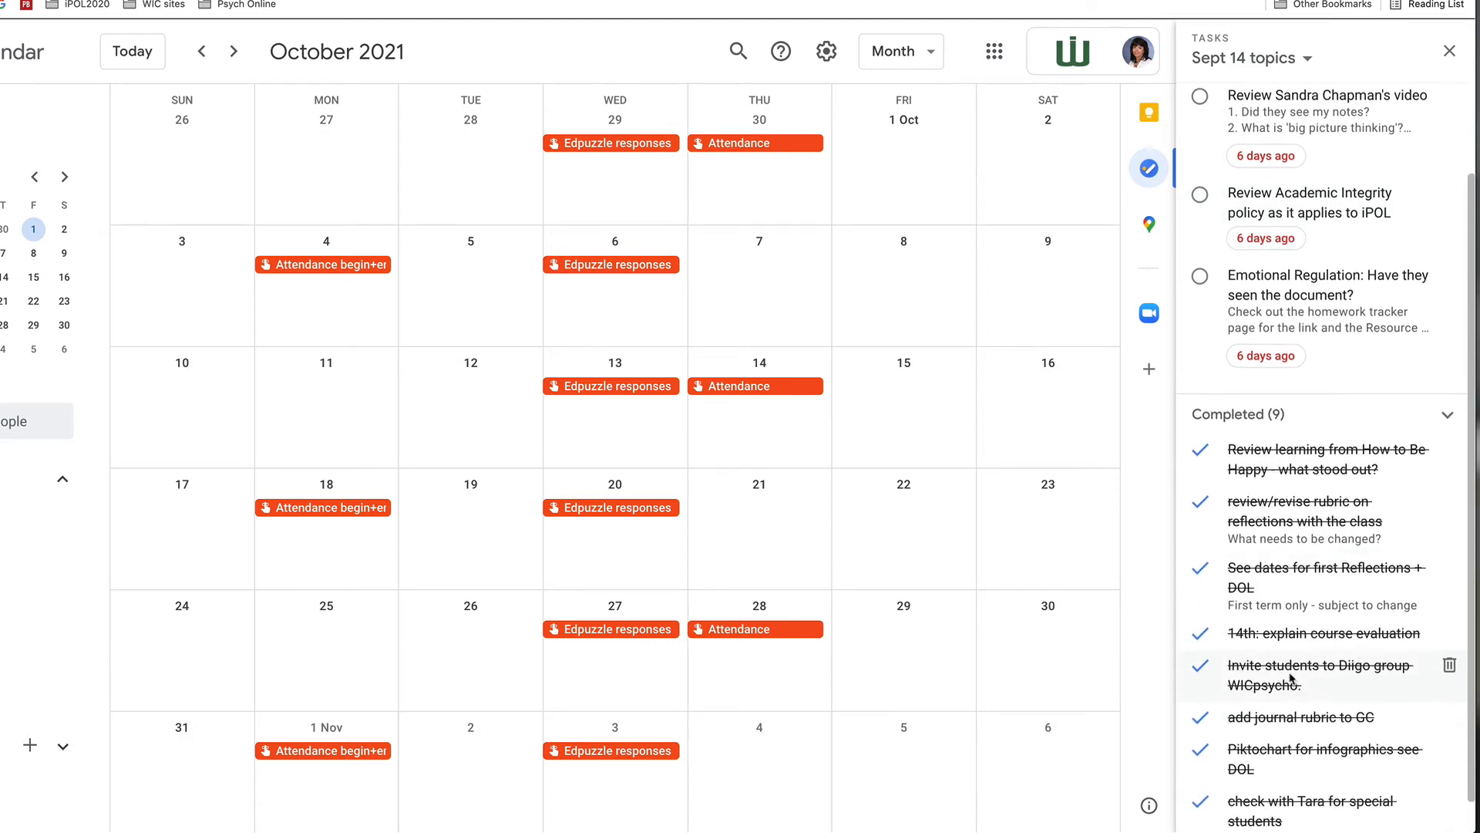
{"action": "scroll", "coordinate": [1289, 673], "scroll_direction": "up", "scroll_amount": 3}
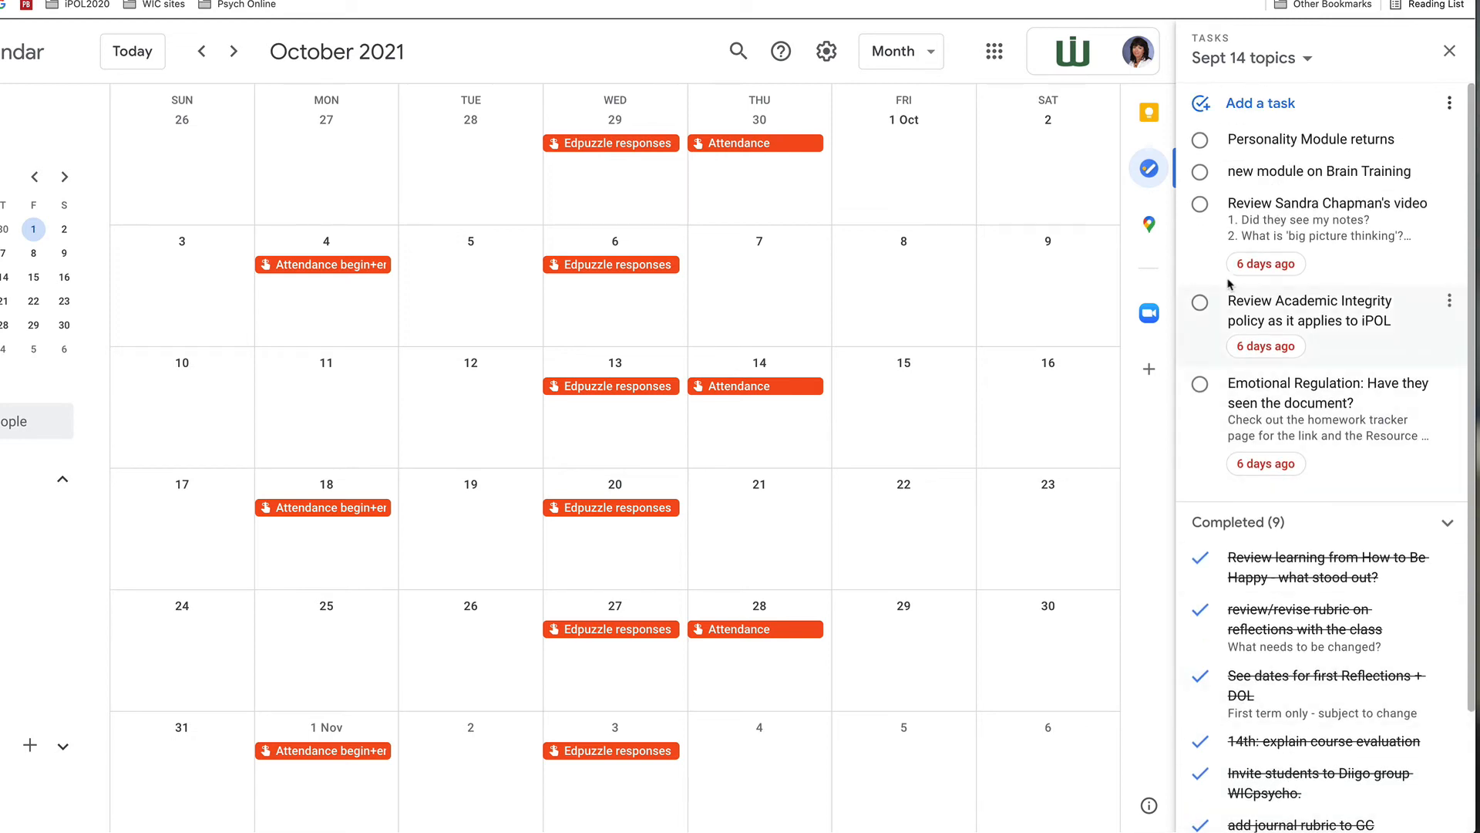
View the "Sept 28" task list, and switch to the "T410" task list.
{"action": "left_click", "coordinate": [1306, 60]}
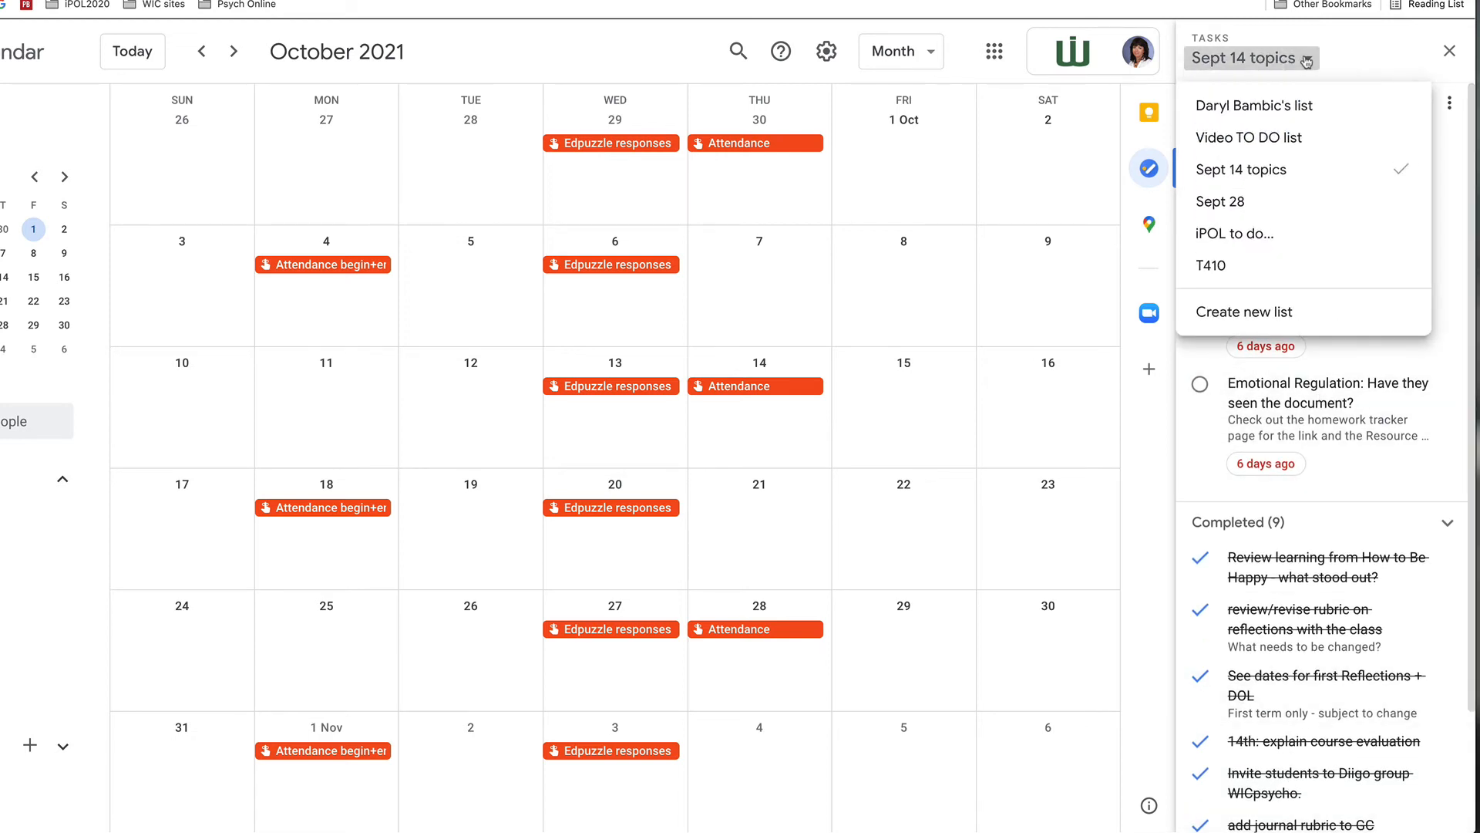
{"action": "left_click", "coordinate": [1235, 202]}
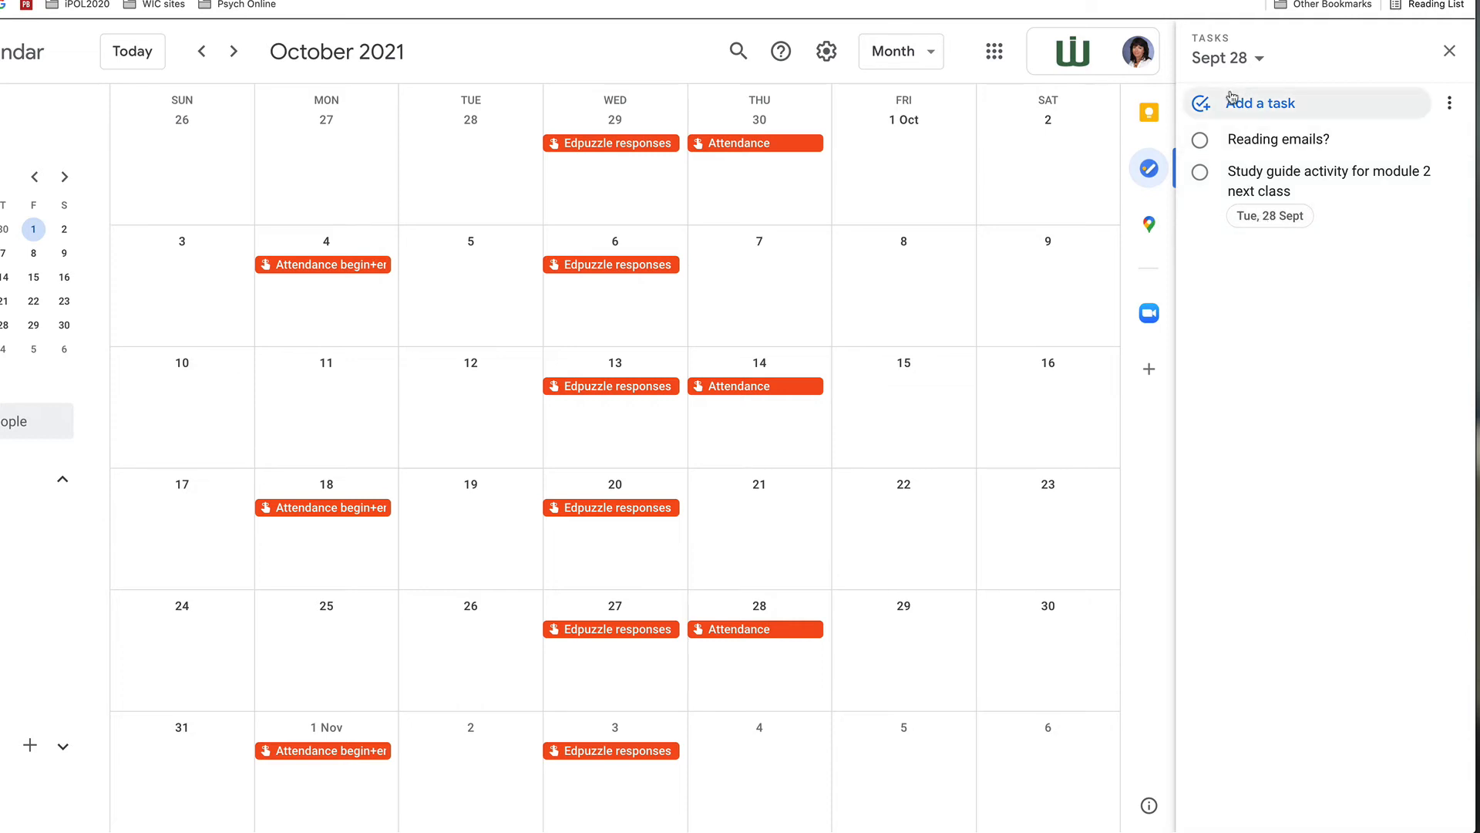
{"action": "left_click", "coordinate": [1259, 60]}
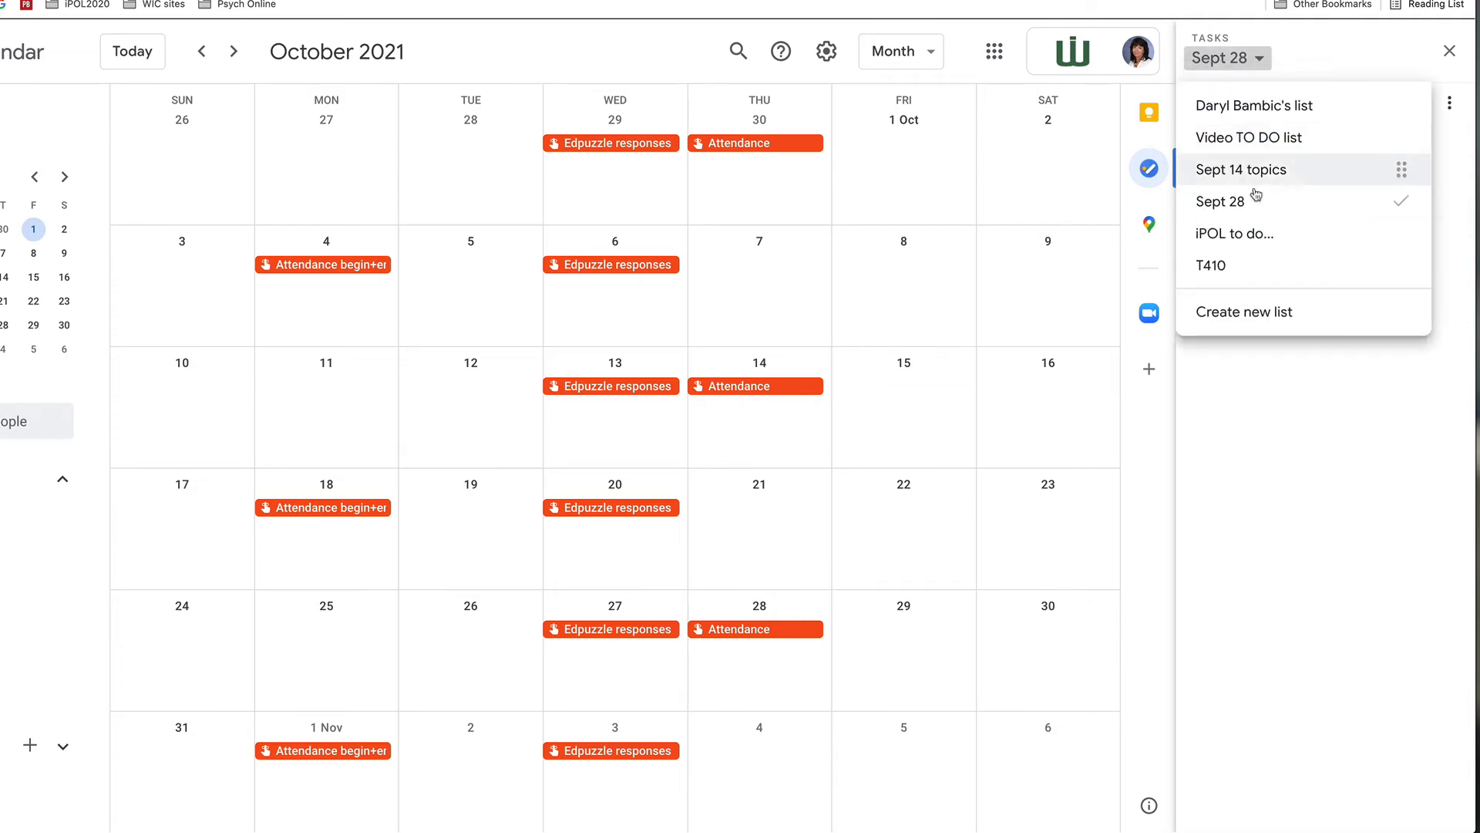
{"action": "left_click", "coordinate": [1209, 270]}
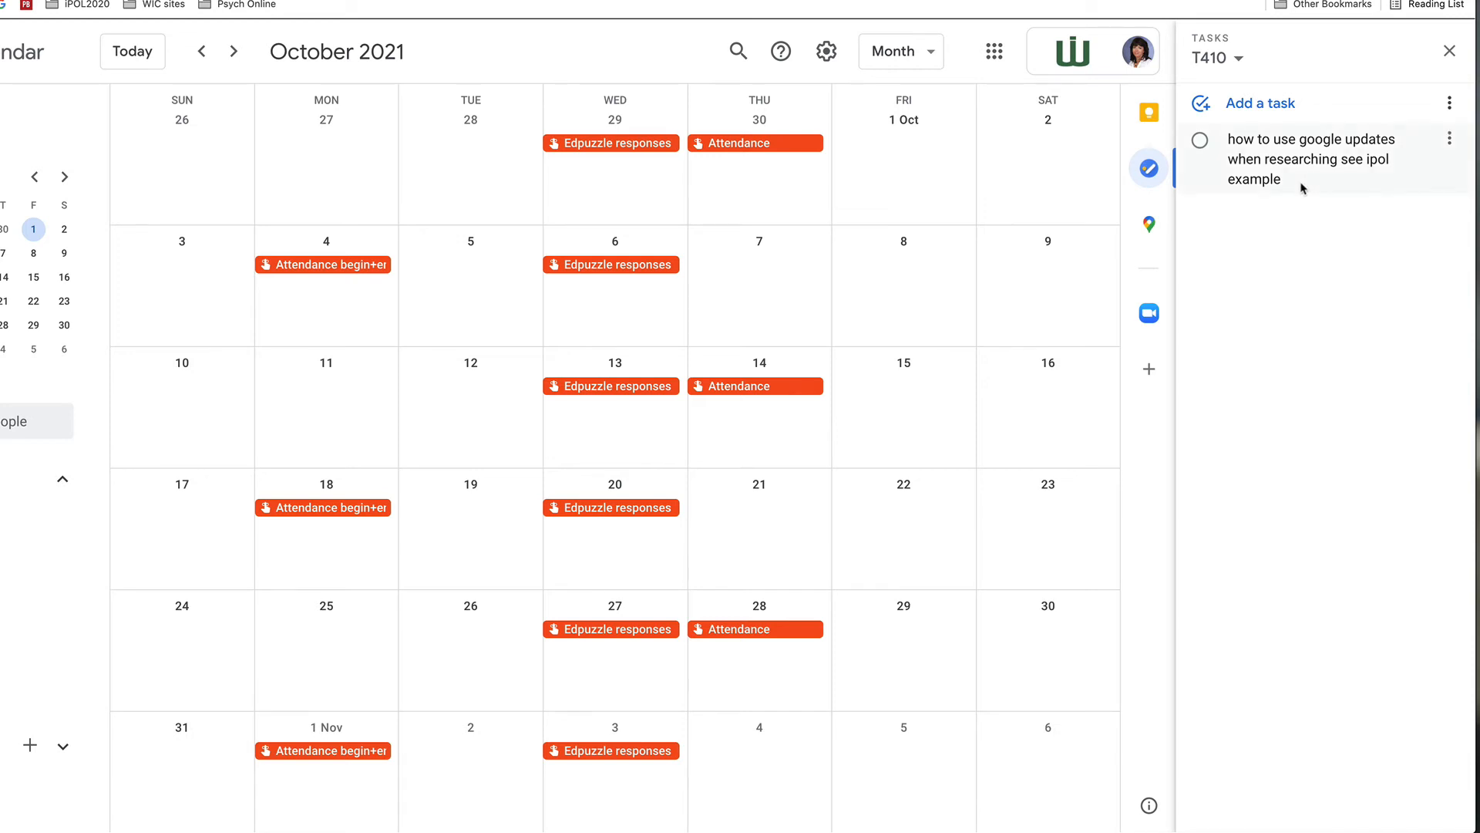
Add a task titled "Research" to the T410 list with the details "See video" and the date 28 September 2021.
{"action": "left_click", "coordinate": [1255, 106]}
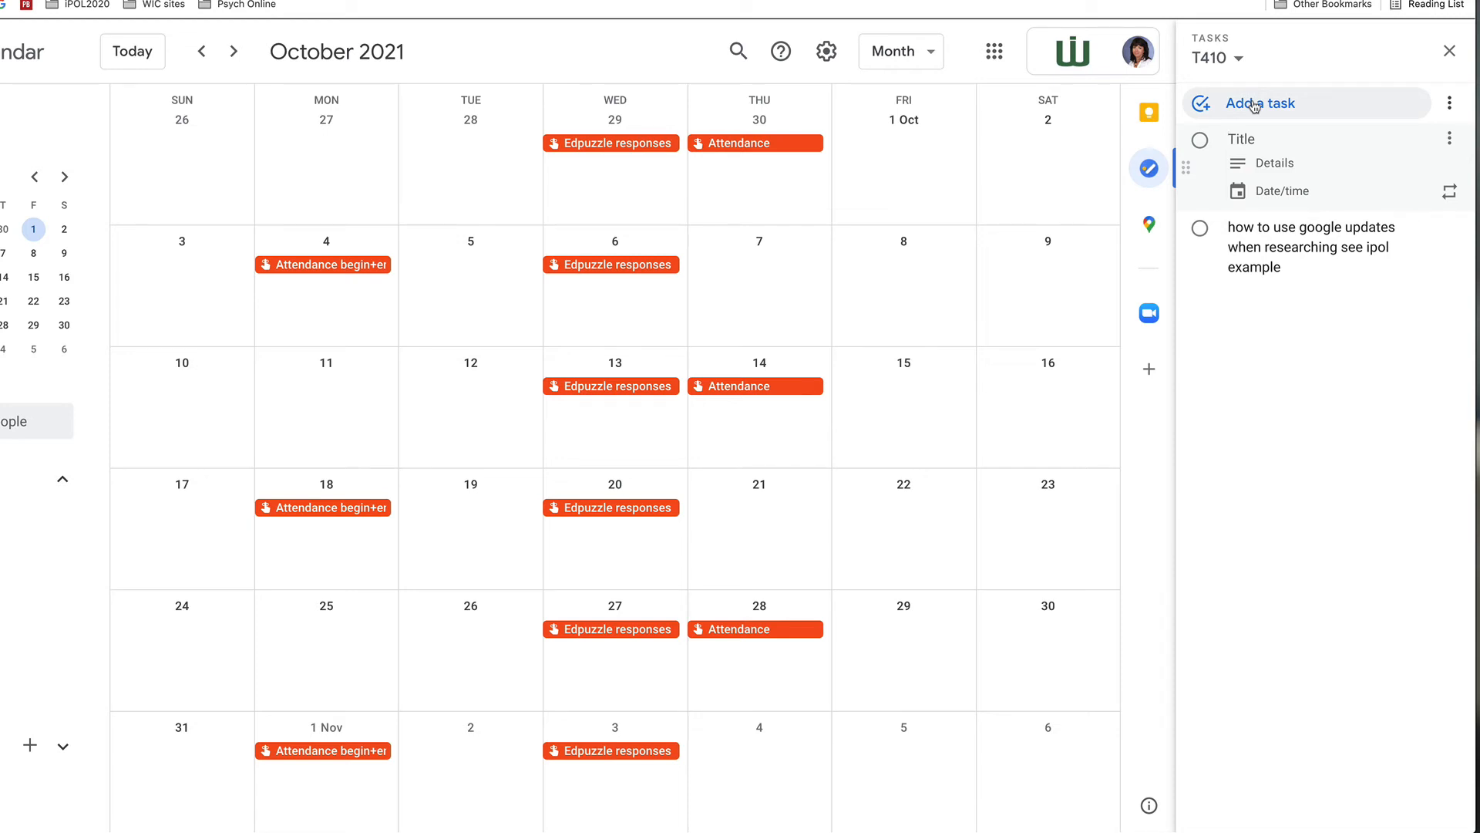
{"action": "type", "text": "Research"}
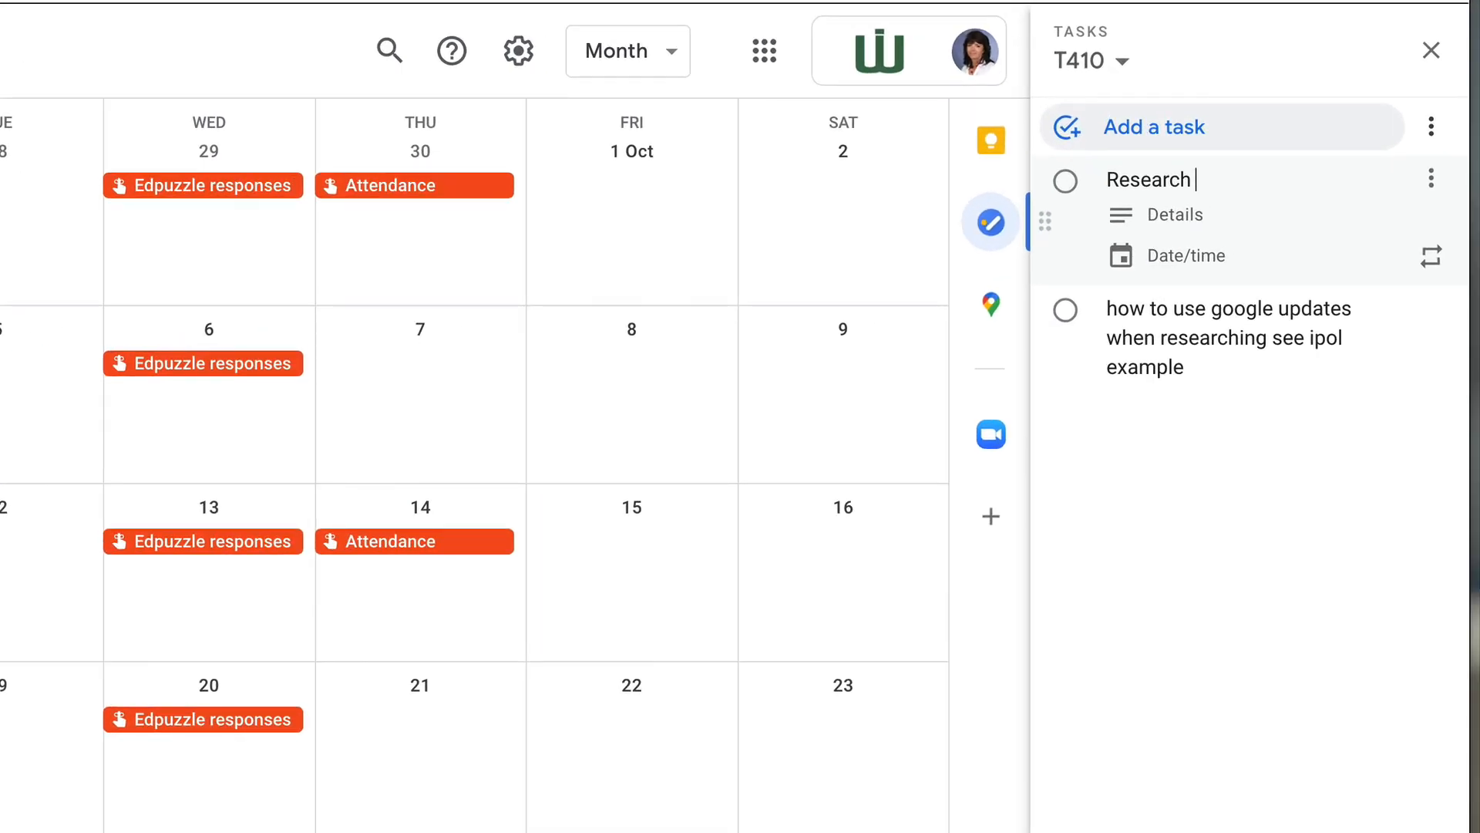
{"action": "left_click", "coordinate": [1159, 219]}
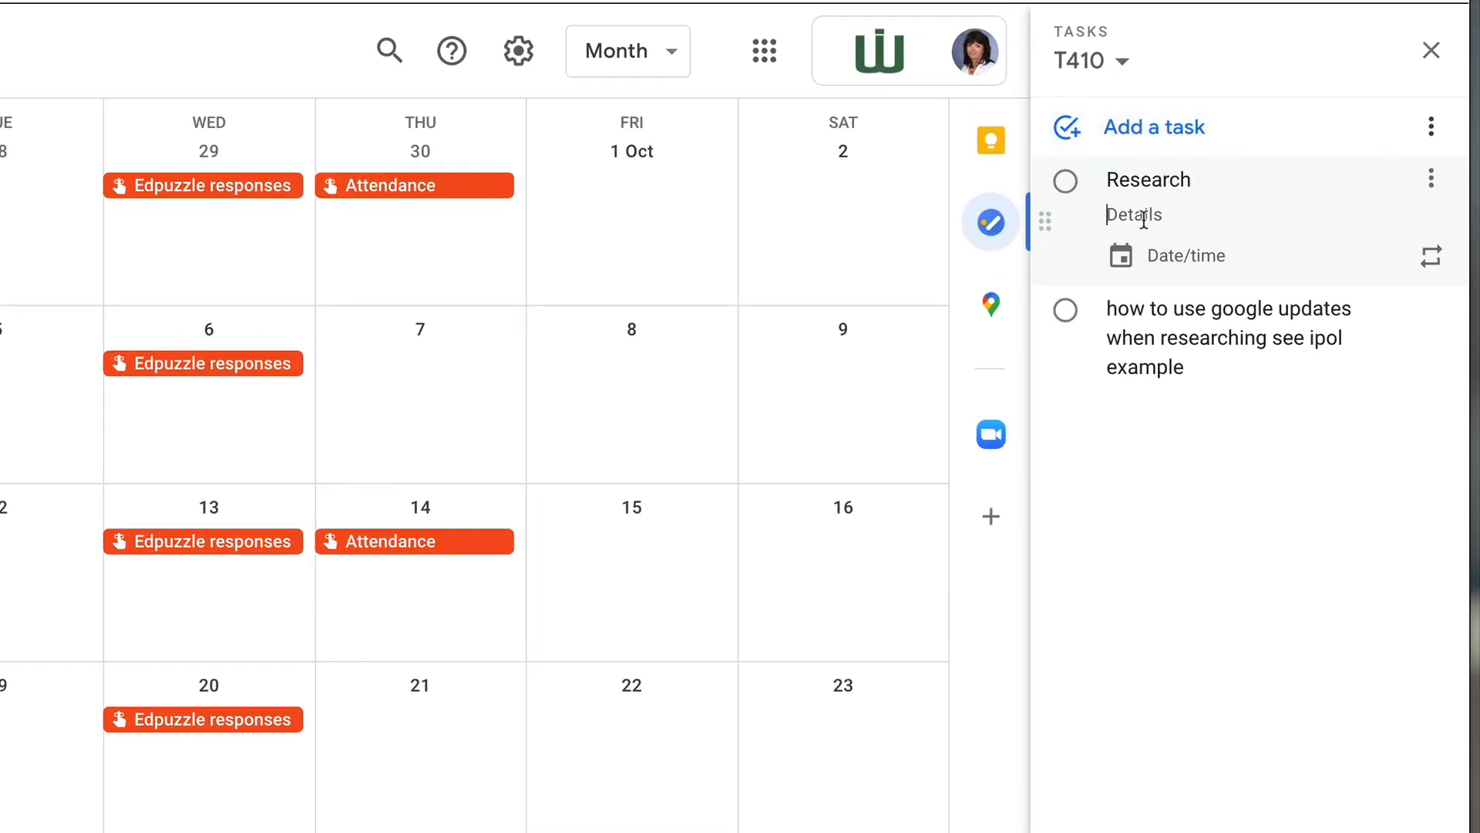
{"action": "type", "text": "See video"}
{"action": "left_click", "coordinate": [1154, 259]}
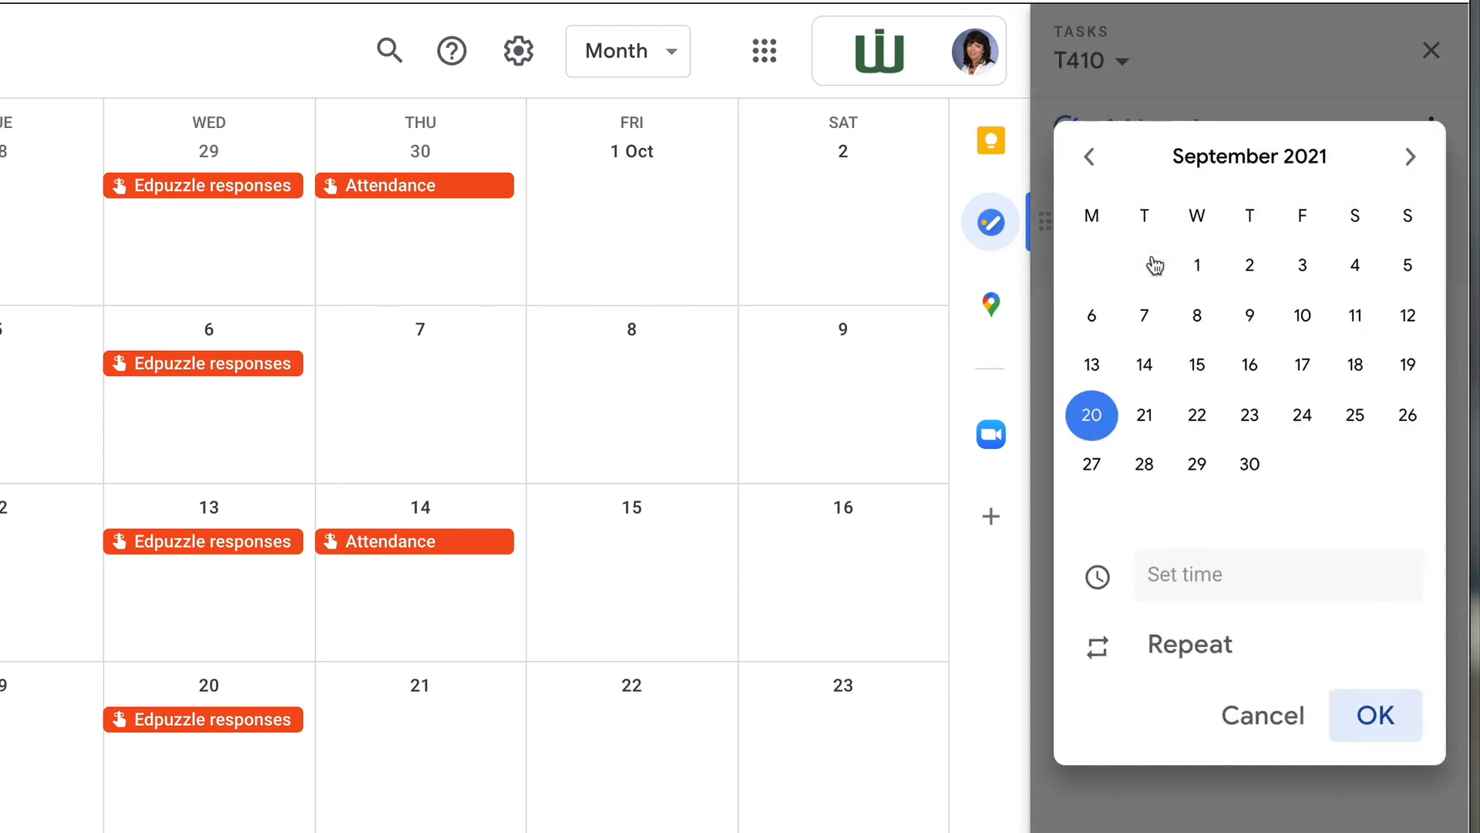
{"action": "left_click", "coordinate": [1146, 466]}
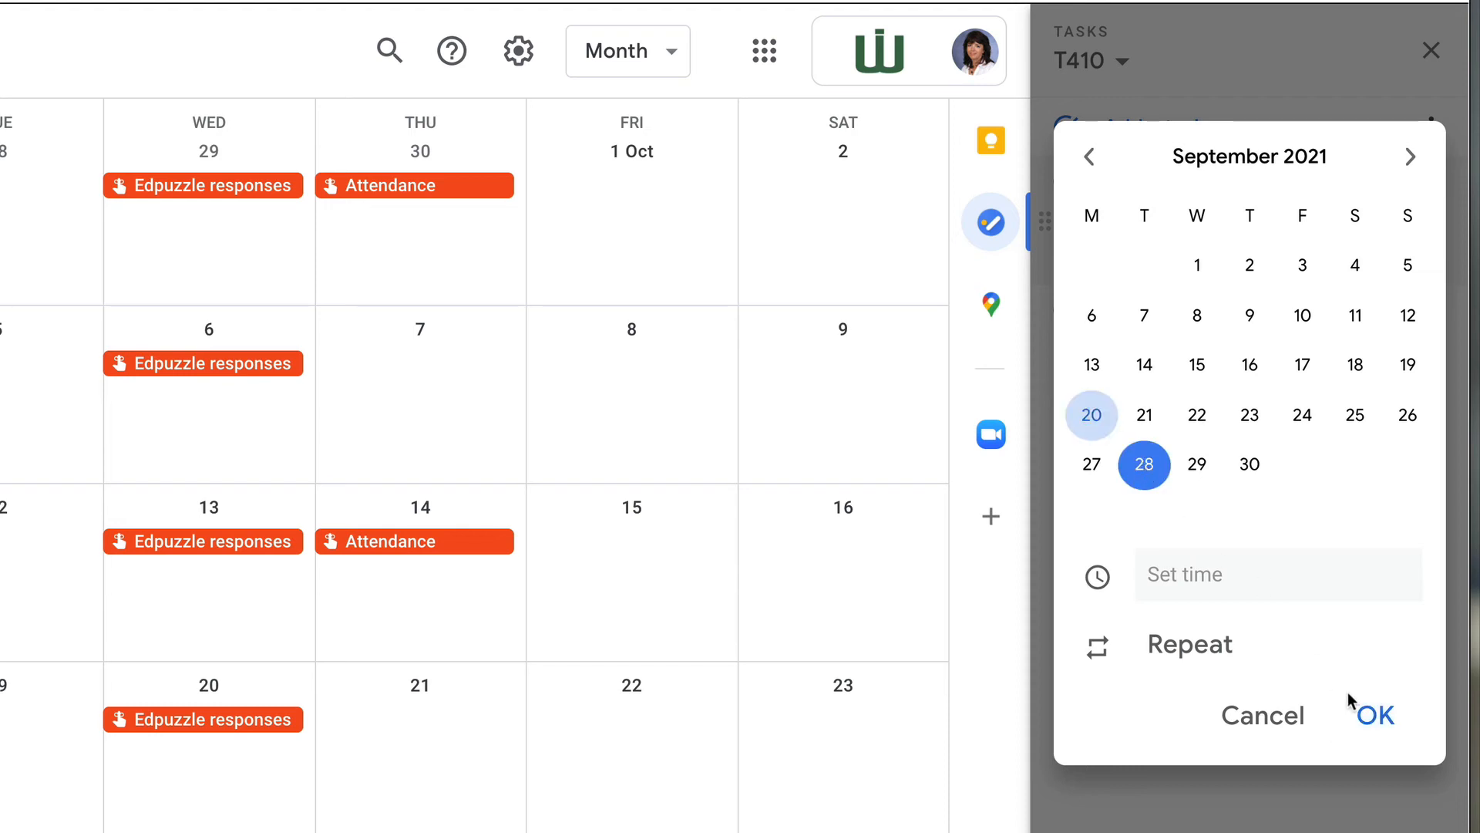
{"action": "left_click", "coordinate": [1374, 713]}
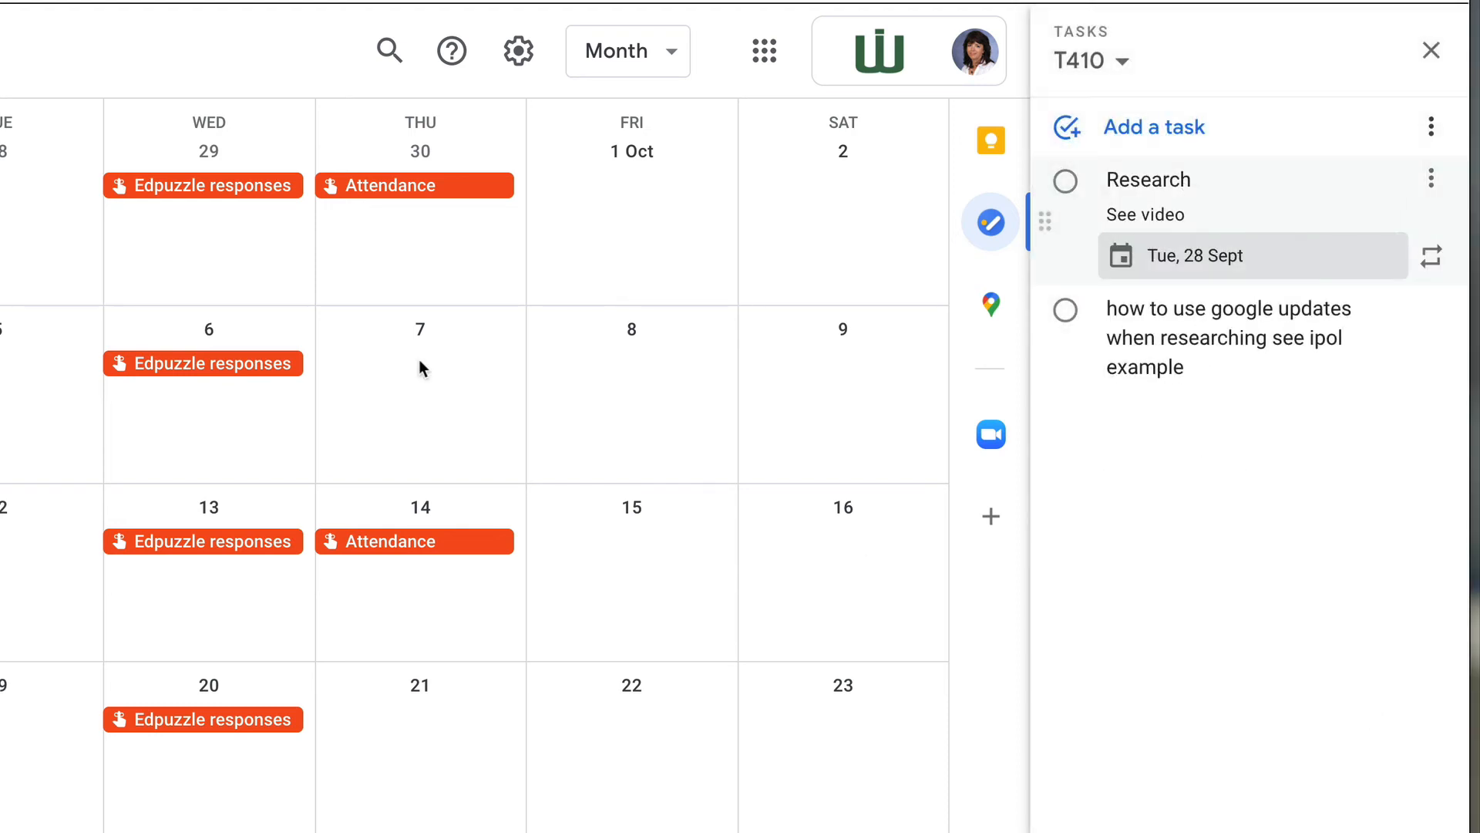
Return to September 2021 and show the Tasks, Planning iPOL and iPOL 21/22 calendars in the month view.
{"action": "left_click", "coordinate": [198, 49]}
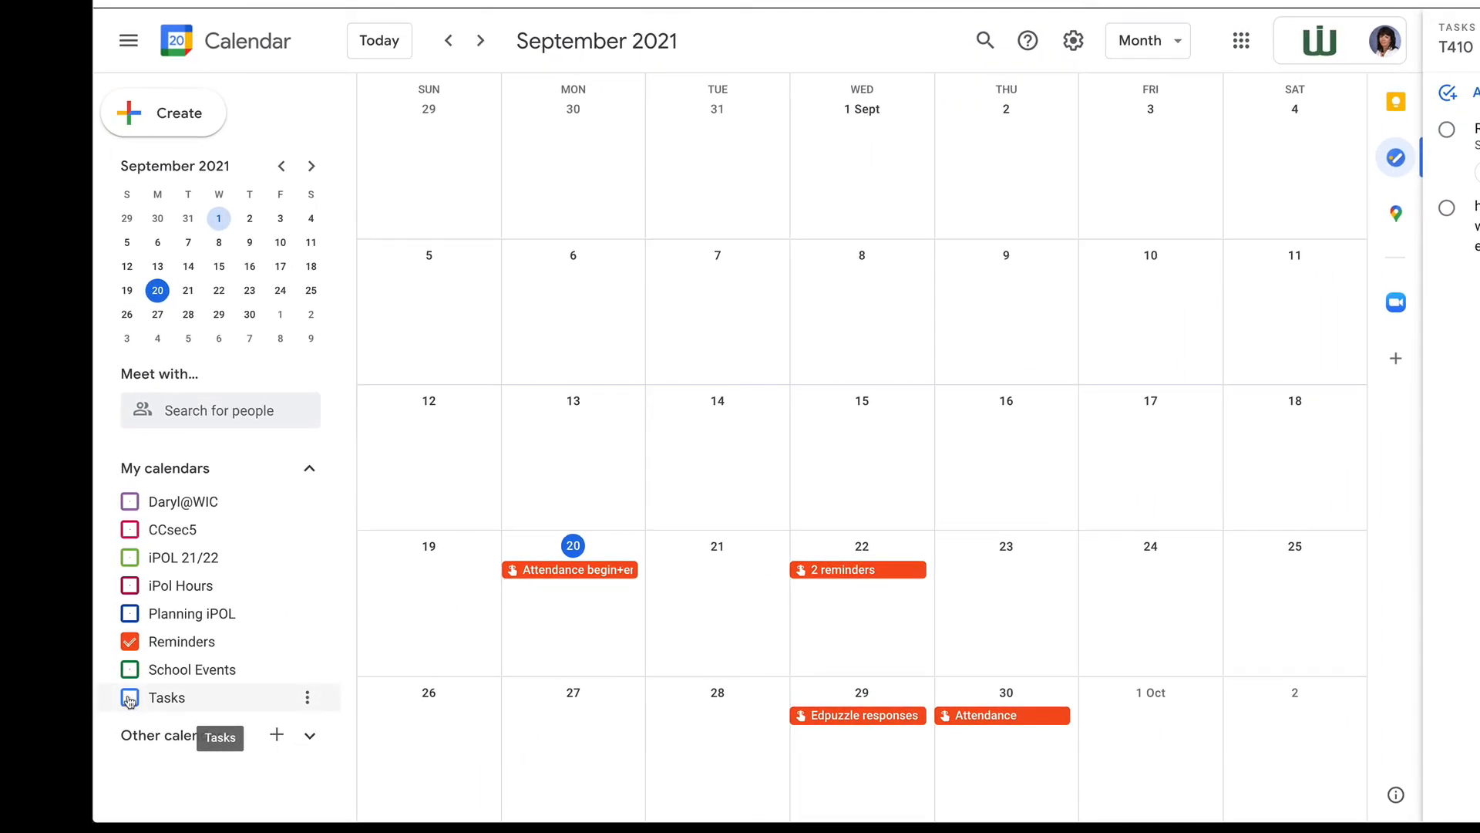
{"action": "left_click", "coordinate": [130, 698]}
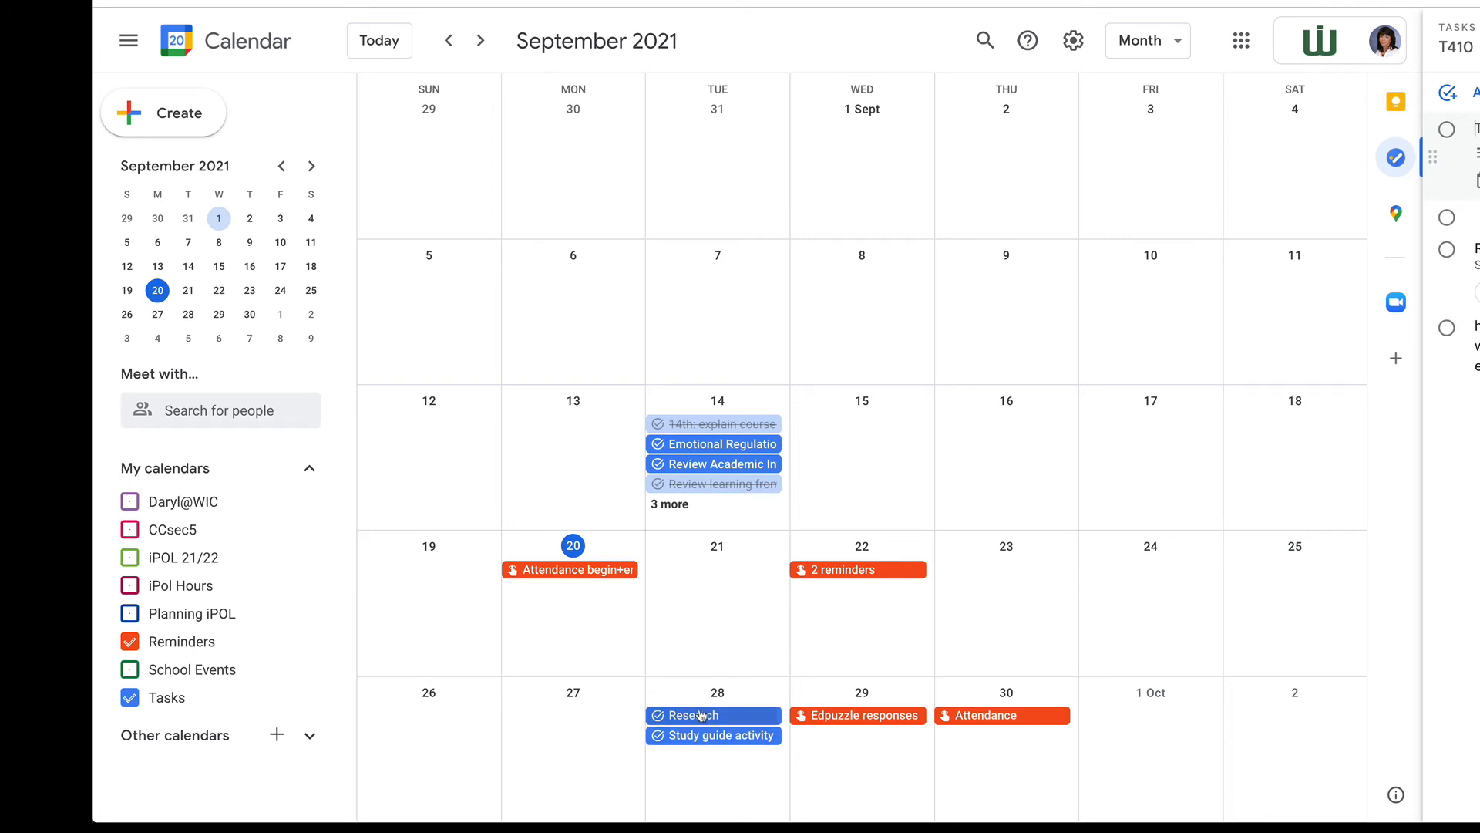
{"action": "left_click", "coordinate": [131, 613]}
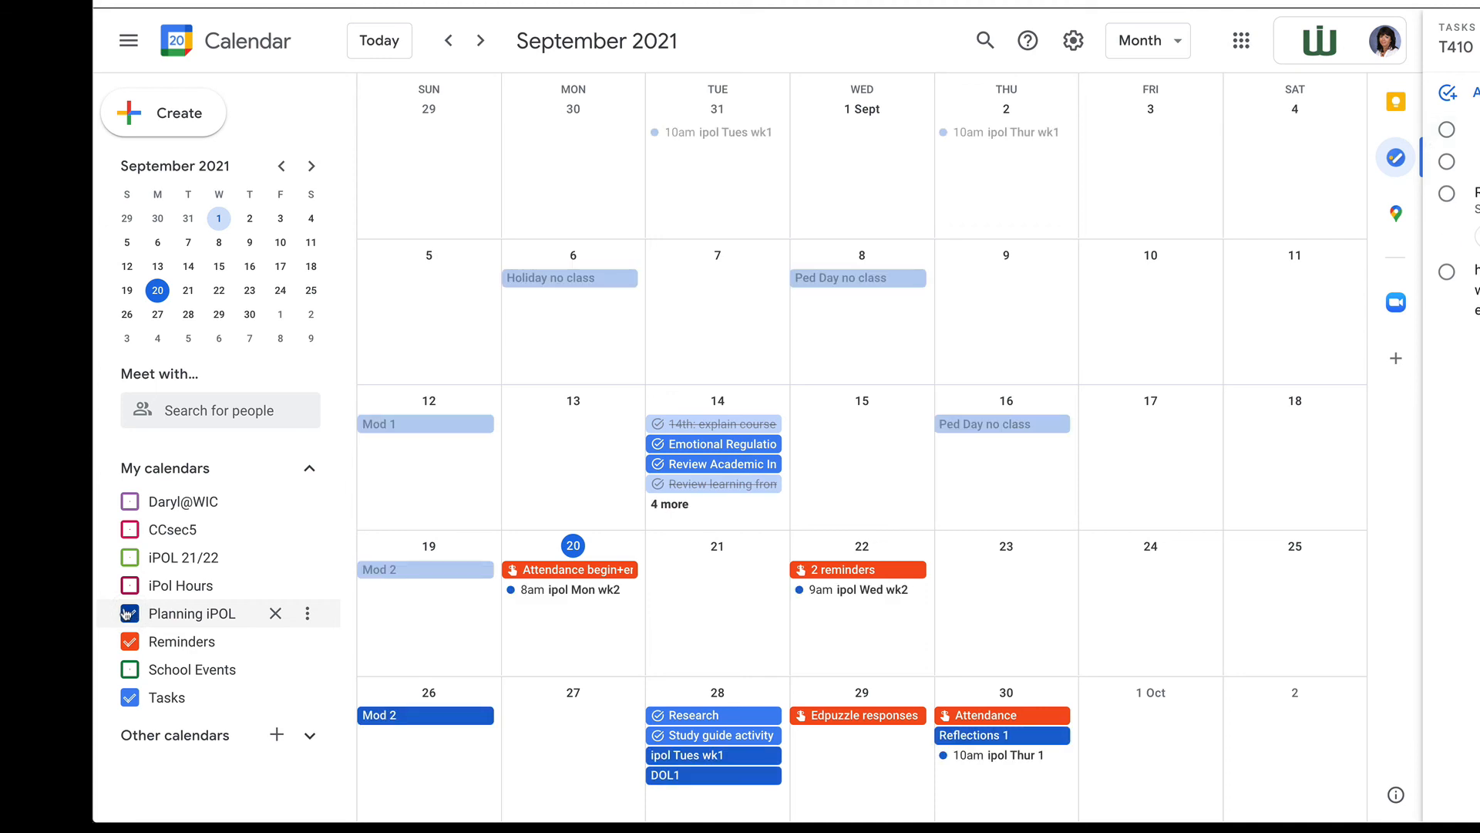
{"action": "left_click", "coordinate": [130, 556]}
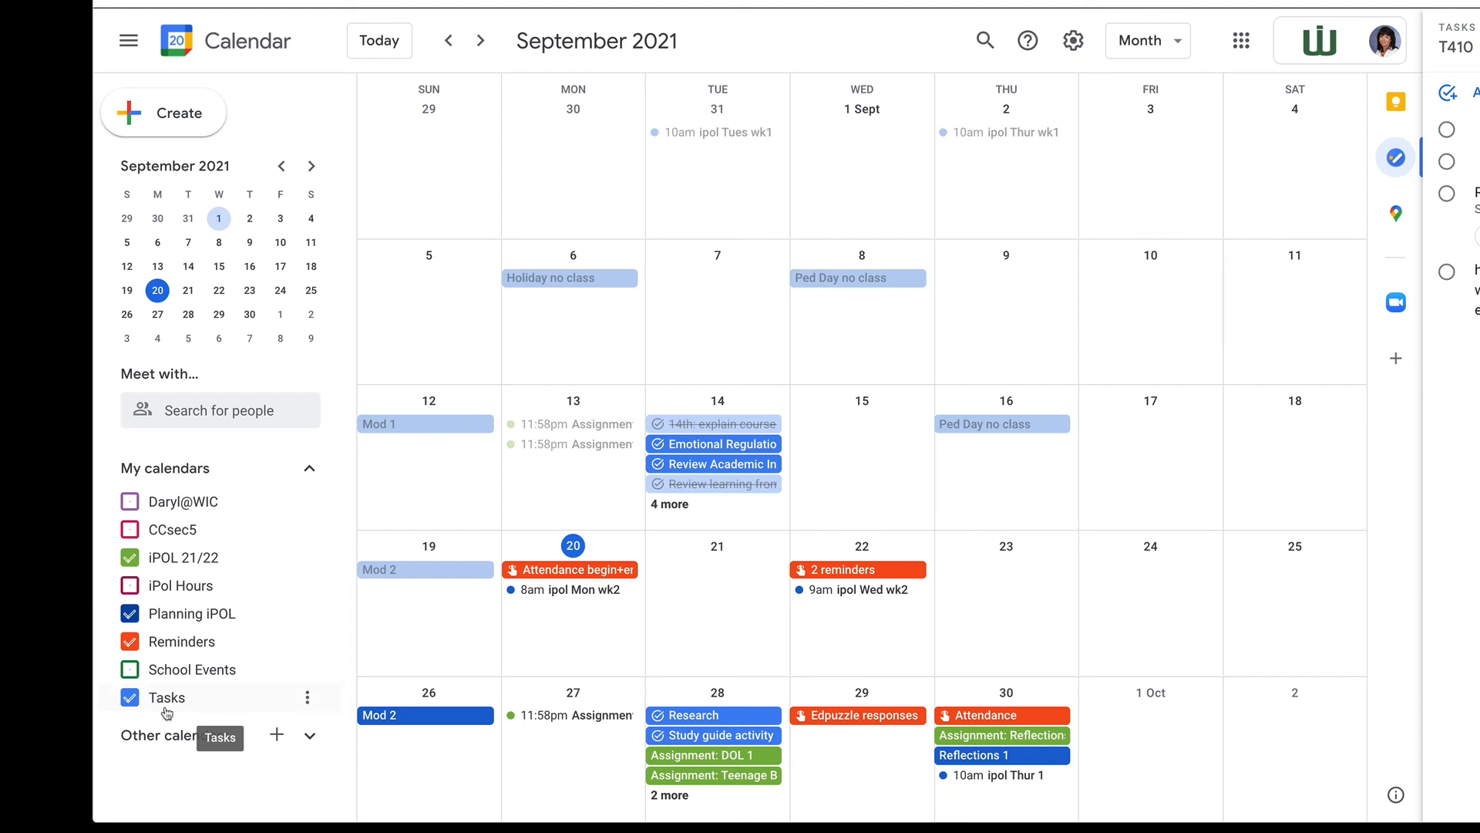
Display only the Tasks calendar, and turn the Reminders calendar back on alongside it.
{"action": "left_click", "coordinate": [307, 697]}
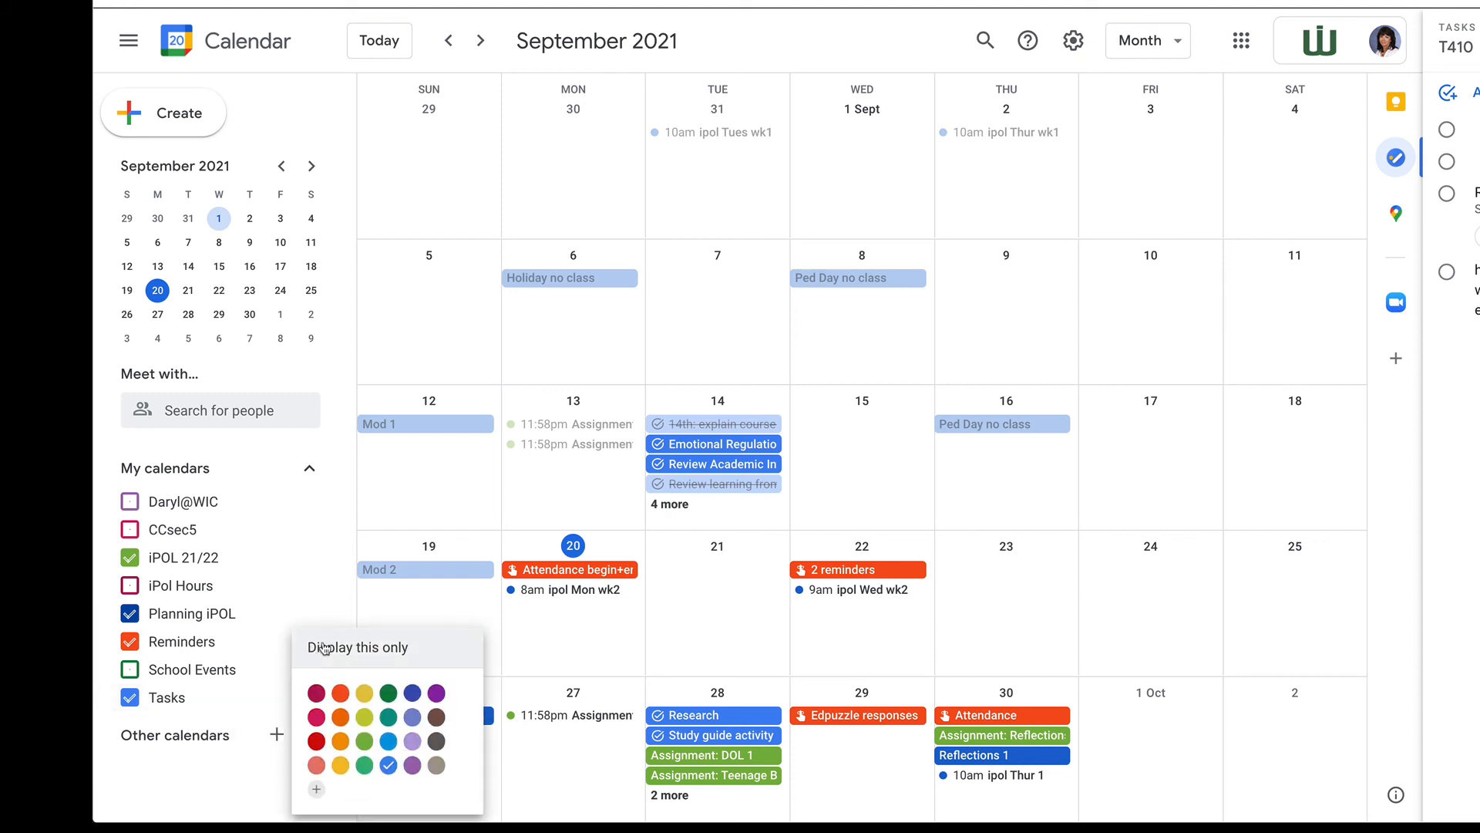
{"action": "left_click", "coordinate": [316, 648]}
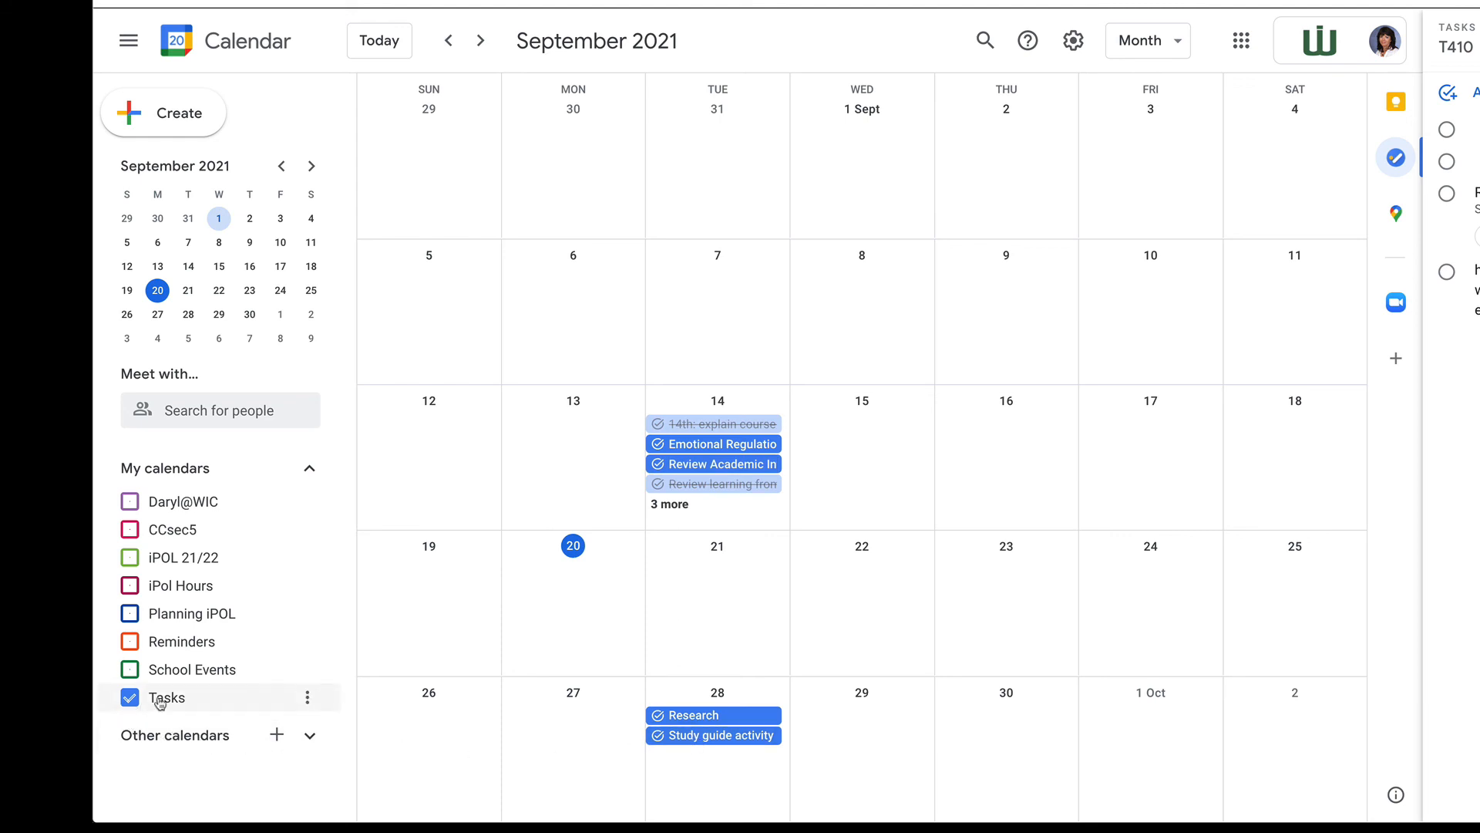
{"action": "left_click", "coordinate": [128, 641]}
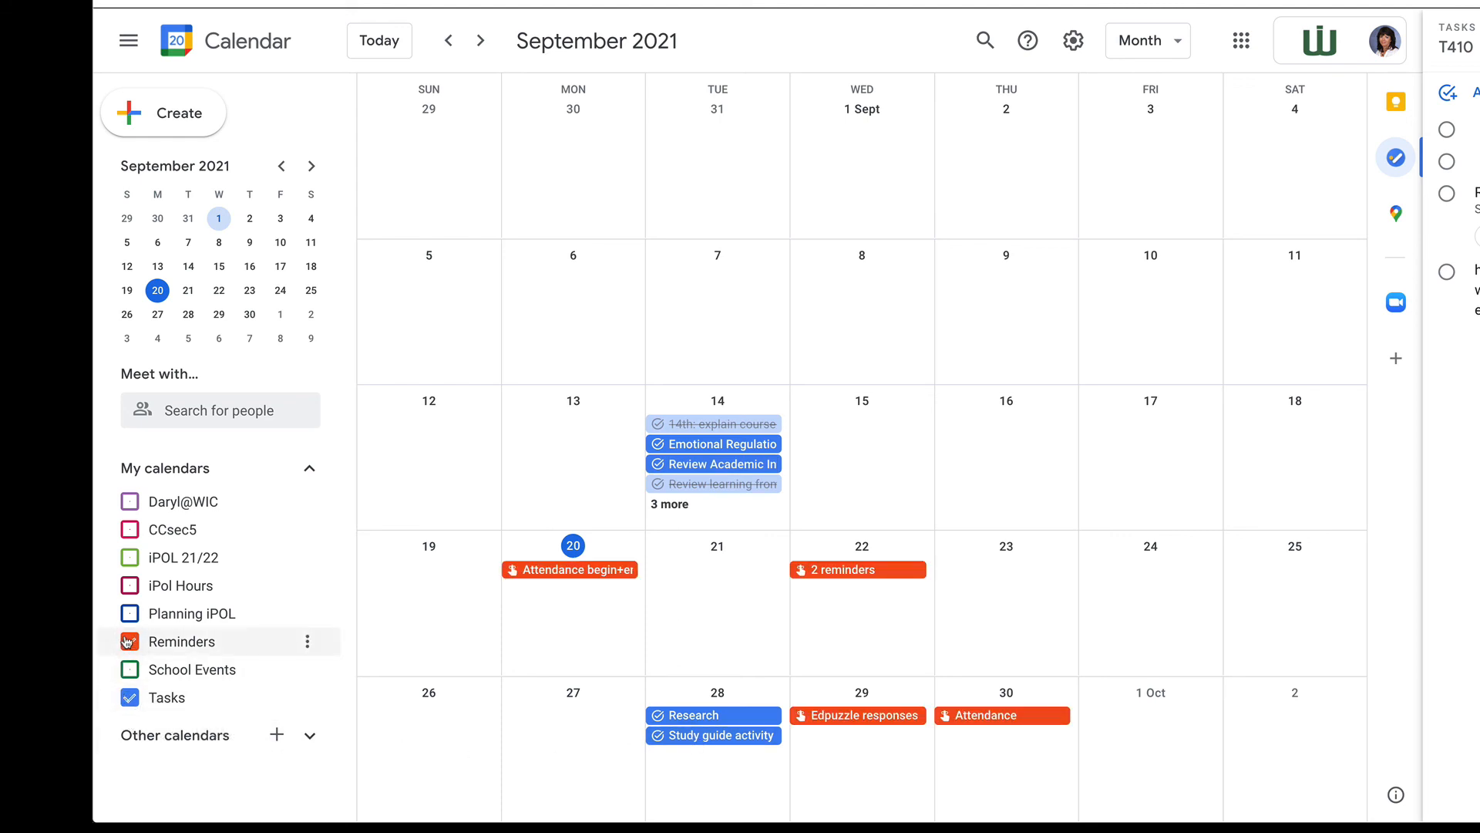